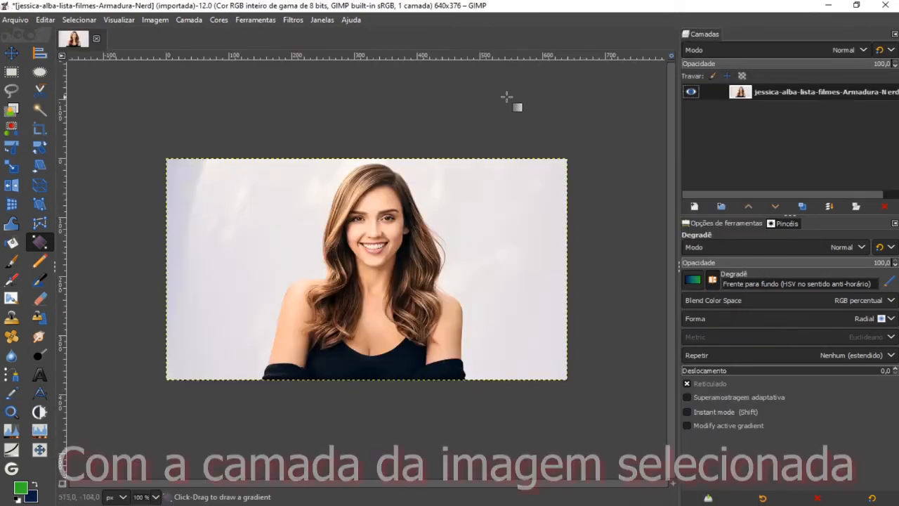
# - Add an alpha channel to the photo layer
pyautogui.rightClick(761, 94)
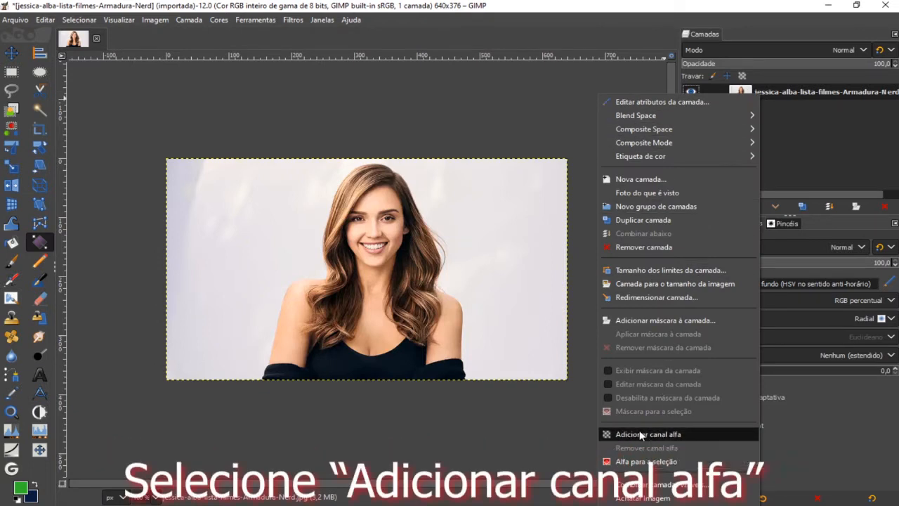
pyautogui.click(189, 21)
pyautogui.click(189, 21)
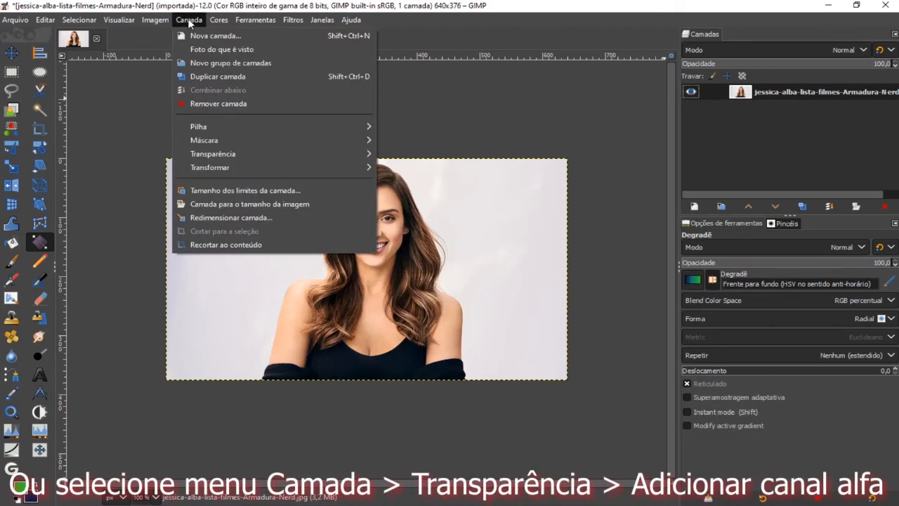
pyautogui.moveTo(235, 157)
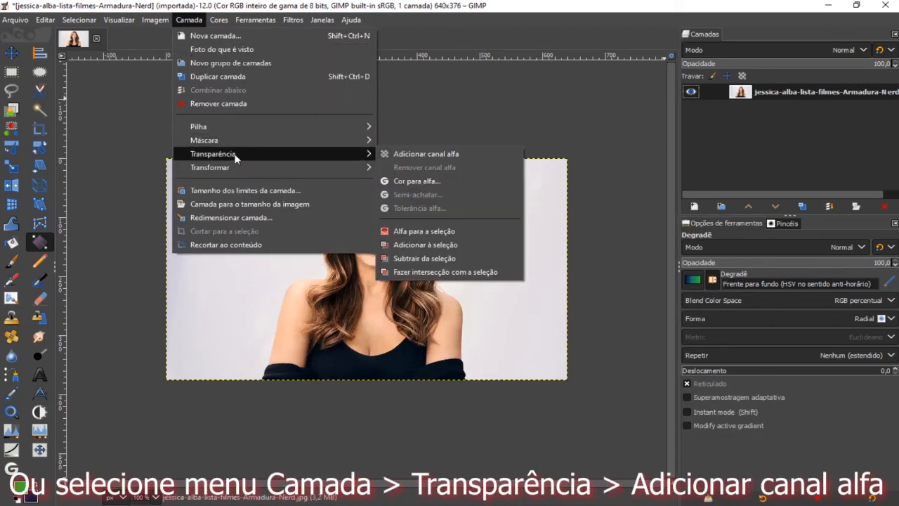
pyautogui.click(432, 151)
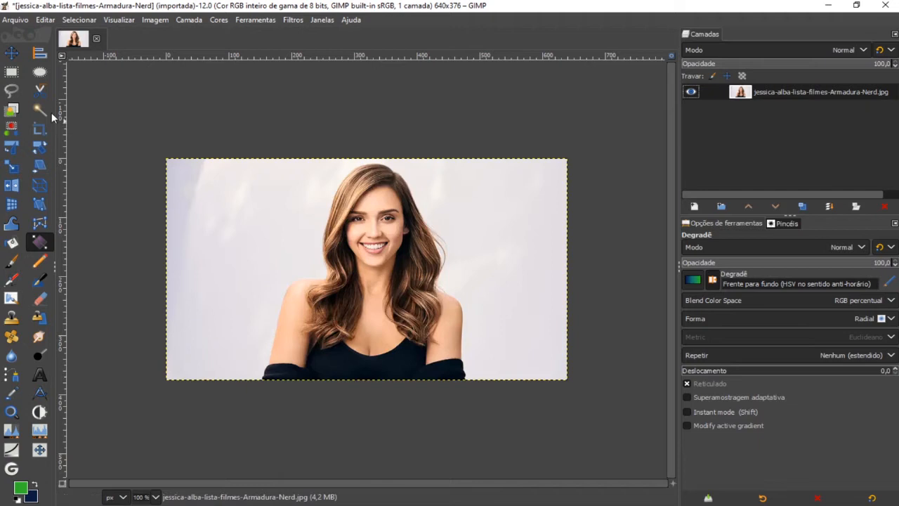
# - Start a Free Select outline at the woman's sleeve on the image's lower-left edge and trace up the outer arm
pyautogui.click(11, 91)
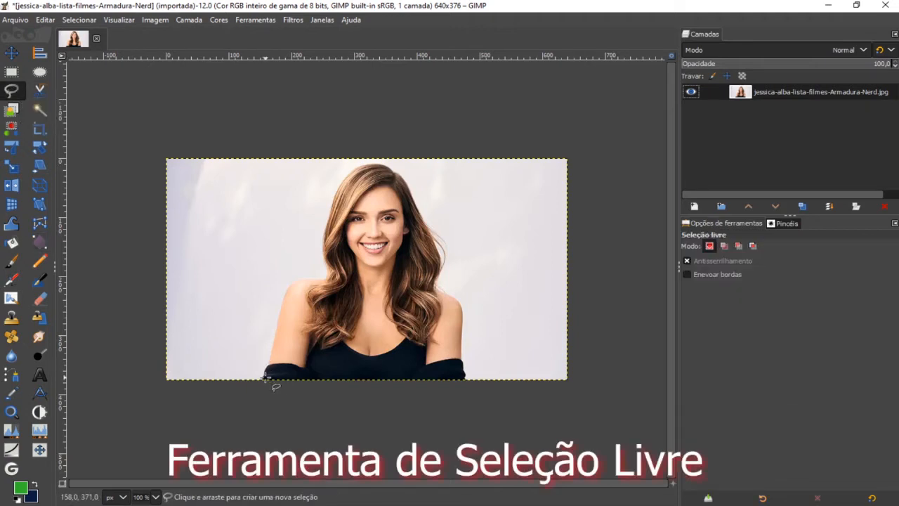
pyautogui.scroll(4, 266, 377)
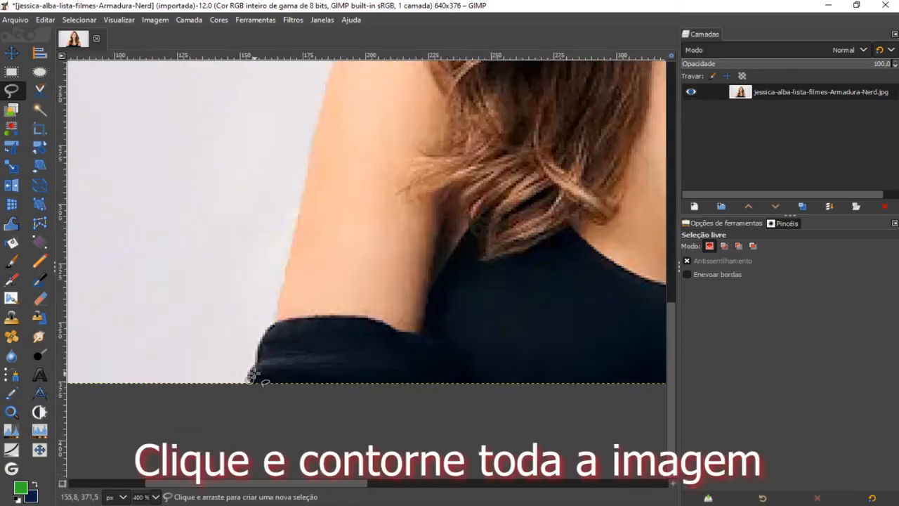
pyautogui.click(255, 356)
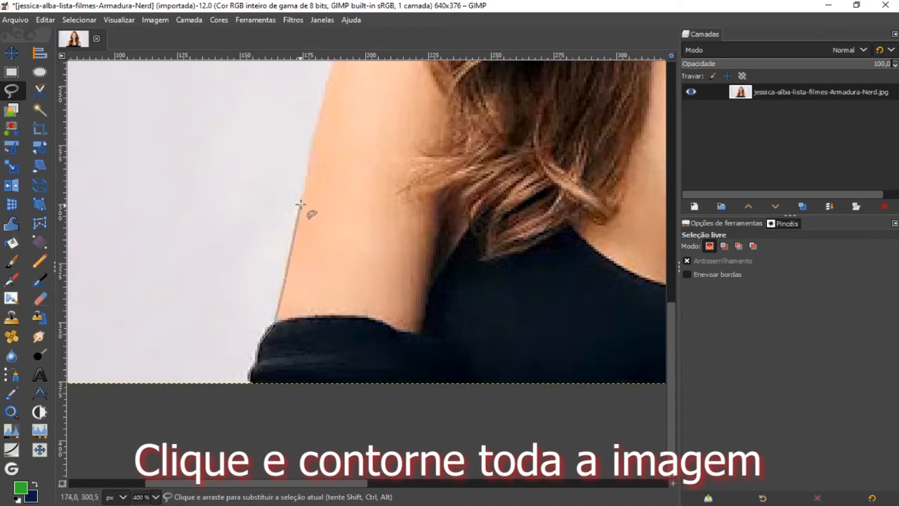
pyautogui.click(315, 133)
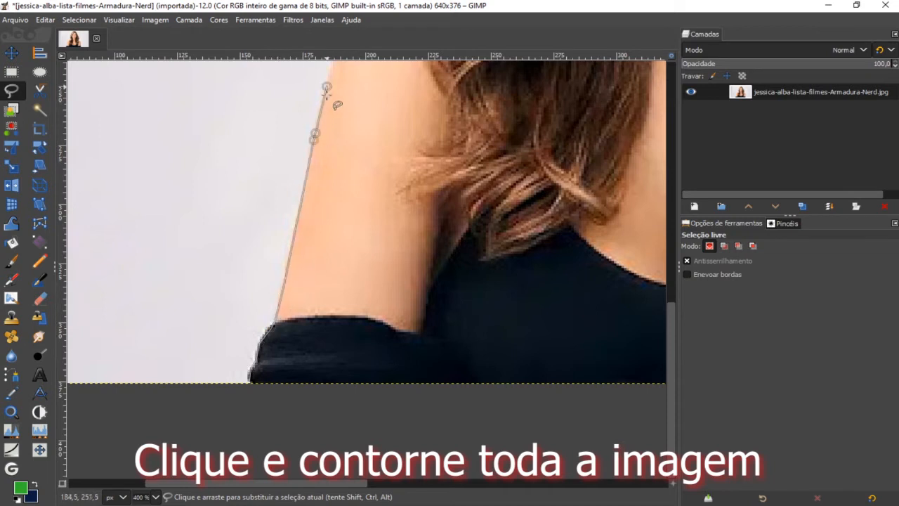
# - Continue the Free Select outline over the upper arm and along the left shoulder to where it meets the hair
pyautogui.scroll(5, 327, 85)
pyautogui.click(340, 248)
pyautogui.click(360, 211)
pyautogui.click(389, 193)
pyautogui.click(419, 186)
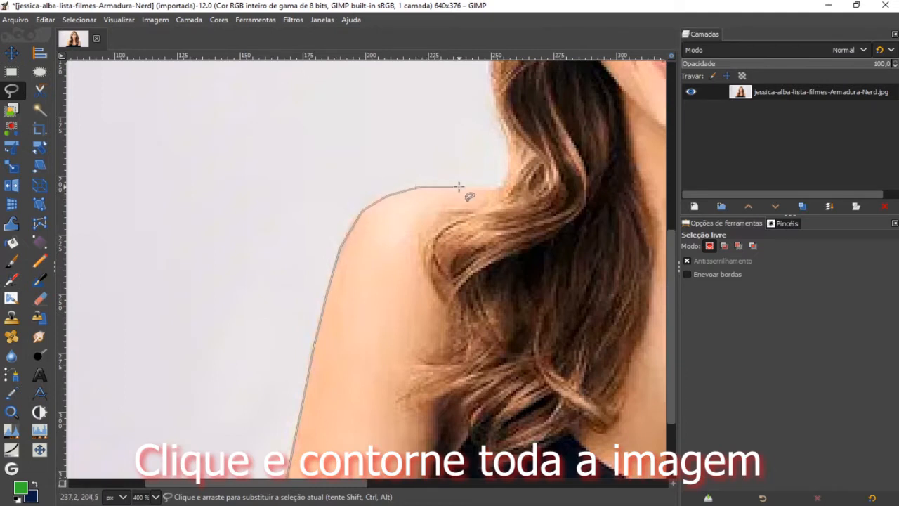
pyautogui.click(506, 186)
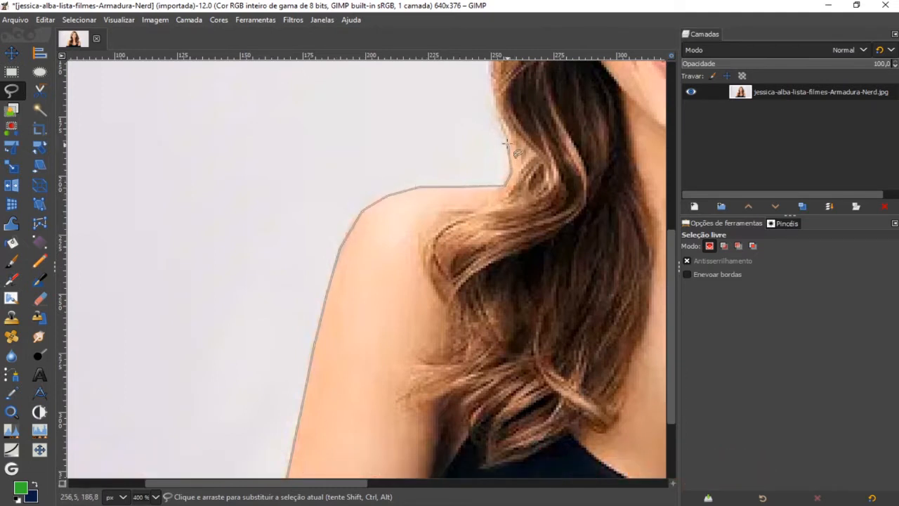
# - Trace the outline up the left side of the hair to the crown of the head
pyautogui.scroll(5, 495, 95)
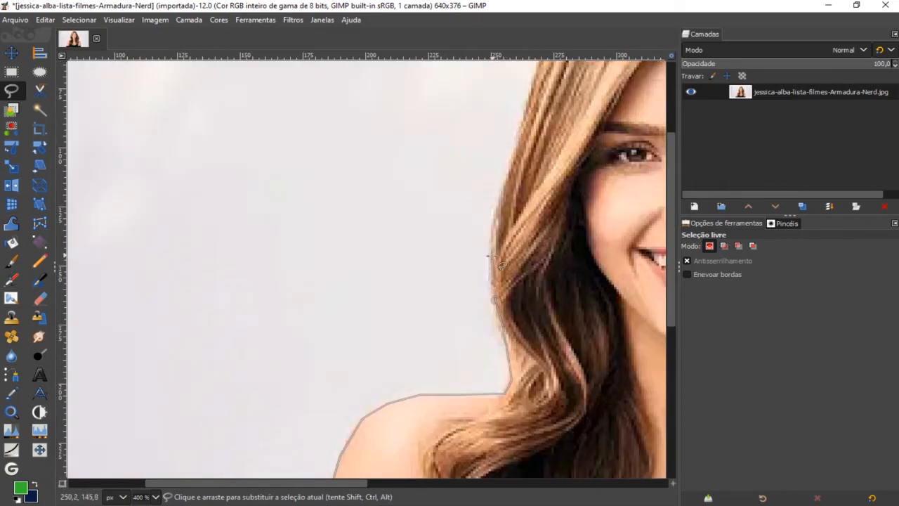
pyautogui.moveTo(487, 262)
pyautogui.mouseDown()
pyautogui.moveTo(492, 203)
pyautogui.moveTo(527, 113)
pyautogui.moveTo(538, 125)
pyautogui.moveTo(539, 150)
pyautogui.moveTo(549, 151)
pyautogui.moveTo(566, 111)
pyautogui.mouseUp()
pyautogui.scroll(2, 534, 119)
pyautogui.click(565, 111)
pyautogui.click(593, 80)
pyautogui.click(610, 67)
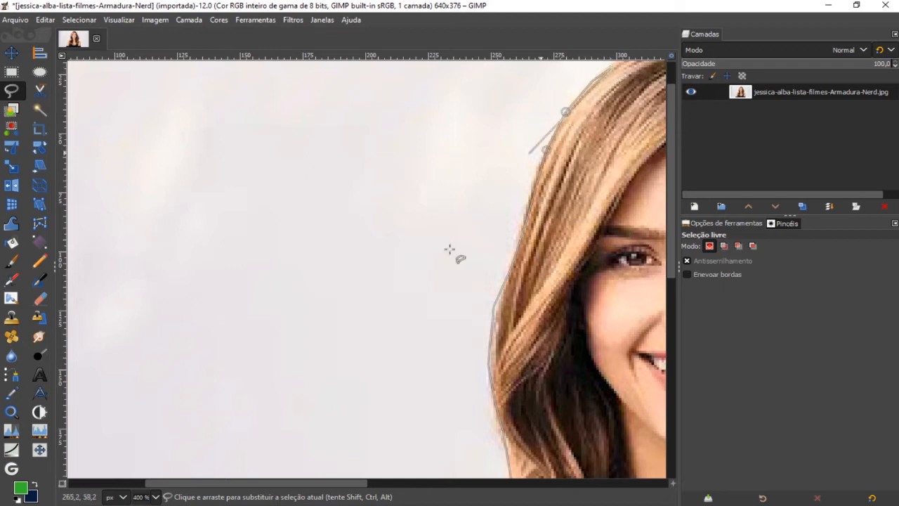
pyautogui.moveTo(325, 483); pyautogui.dragTo(427, 489)
pyautogui.scroll(1, 449, 276)
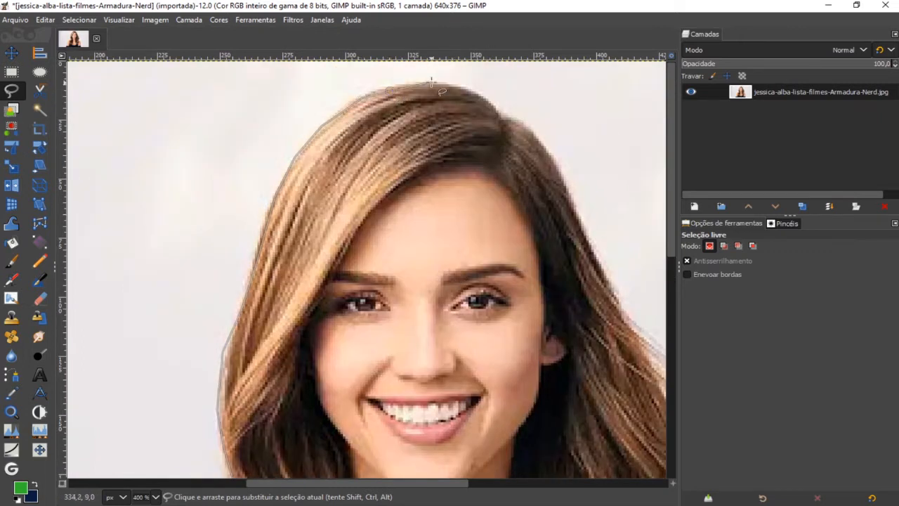
# - Extend the outline from the crown down the right side of the hair, leaving out the loose strand
pyautogui.click(497, 110)
pyautogui.click(538, 136)
pyautogui.click(557, 167)
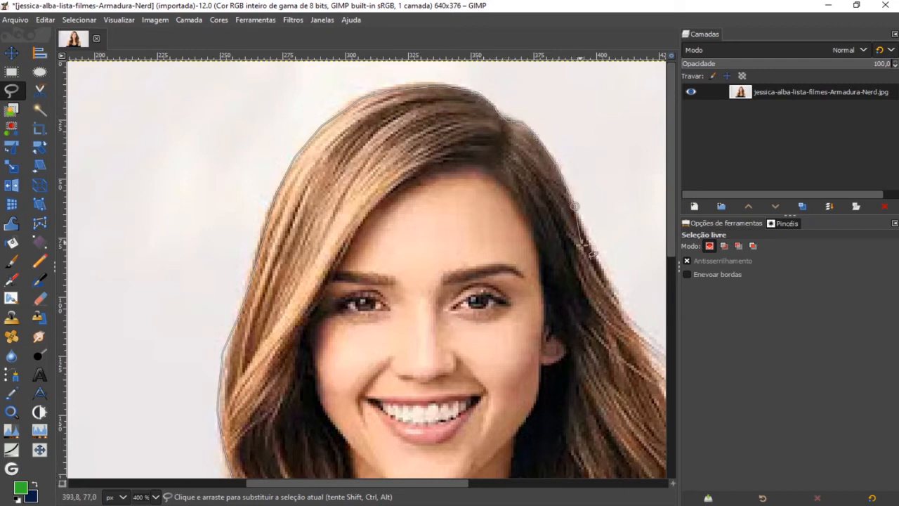
pyautogui.click(615, 292)
pyautogui.scroll(-3, 628, 314)
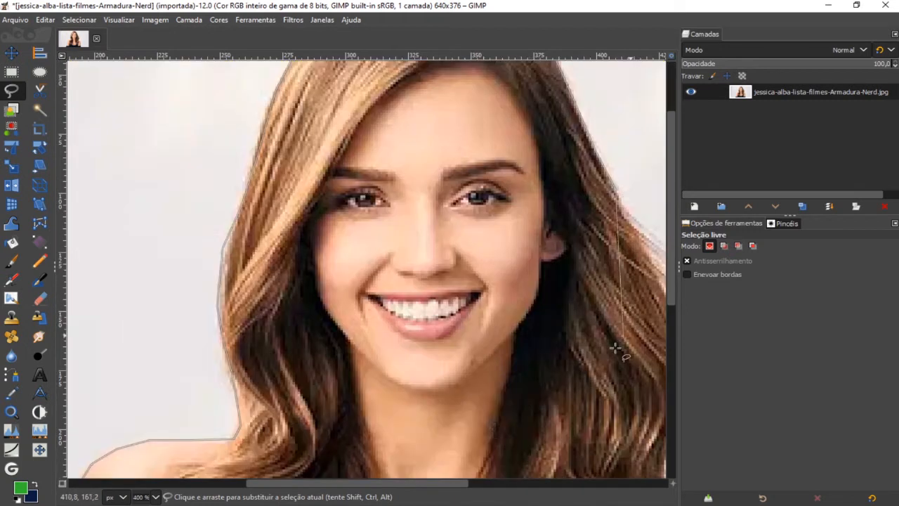
pyautogui.moveTo(453, 484); pyautogui.dragTo(502, 484)
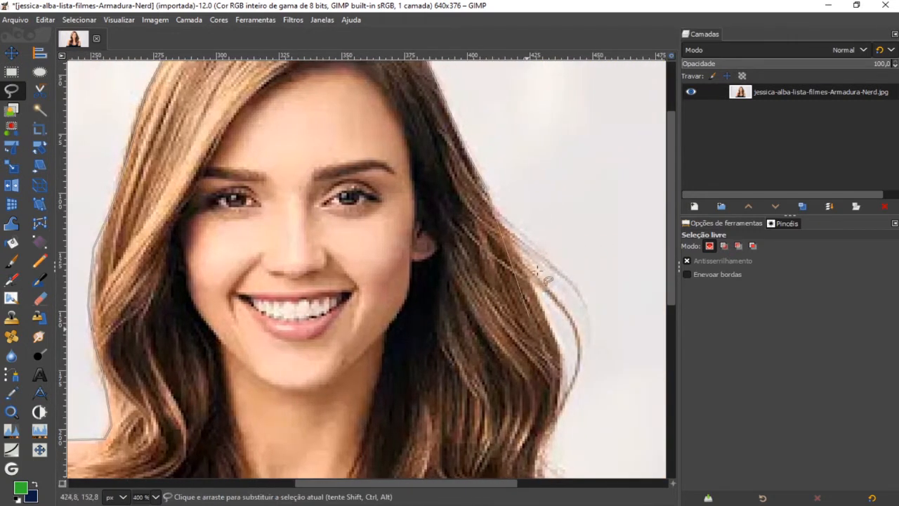
pyautogui.click(535, 285)
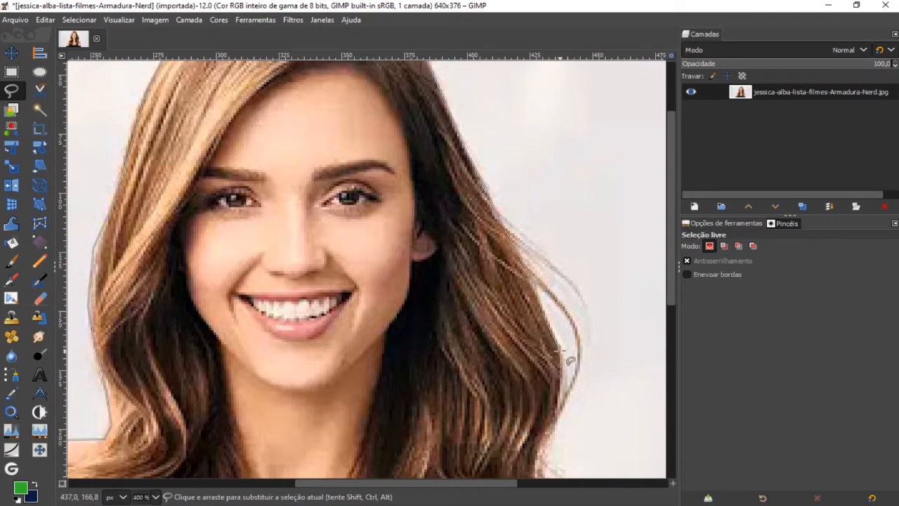
pyautogui.moveTo(563, 379); pyautogui.dragTo(558, 407)
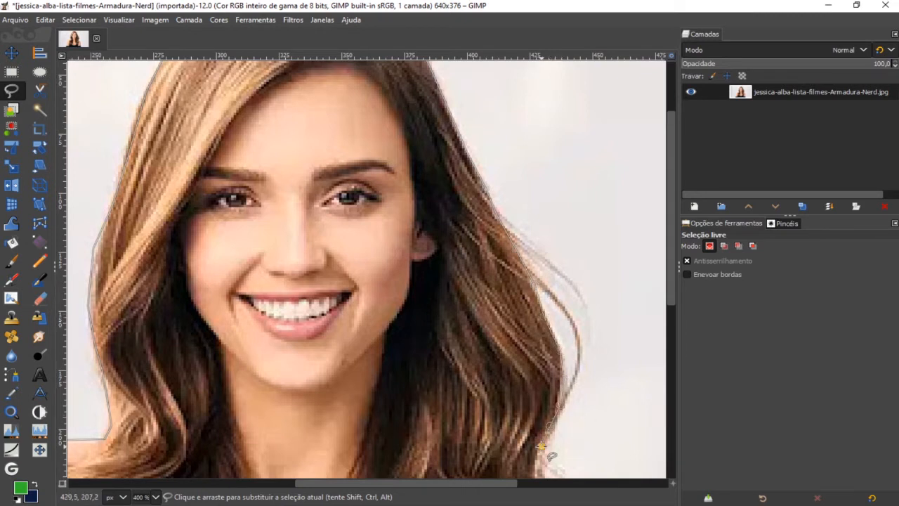
# - Trace the outline over the right shoulder and down the outer arm to the sleeve
pyautogui.scroll(-5, 541, 446)
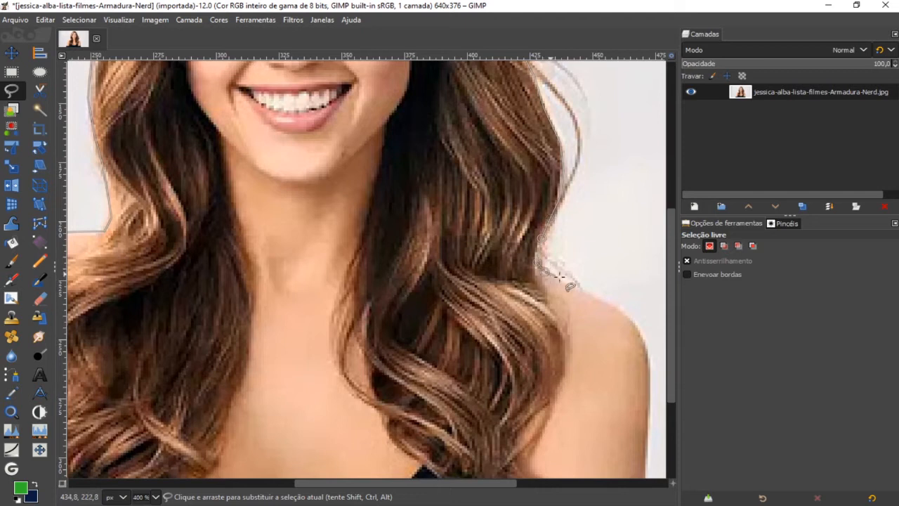
pyautogui.click(627, 315)
pyautogui.click(639, 332)
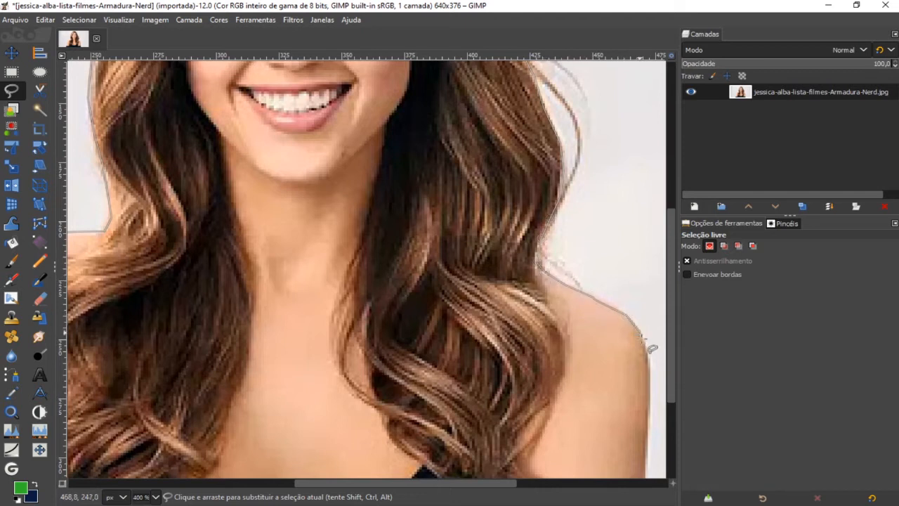
pyautogui.click(649, 359)
pyautogui.click(649, 380)
pyautogui.scroll(-4, 645, 445)
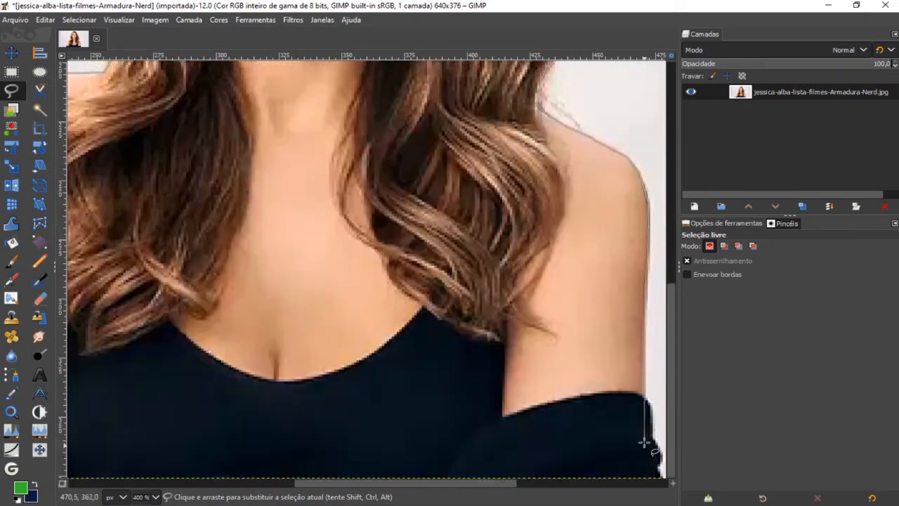
pyautogui.click(643, 373)
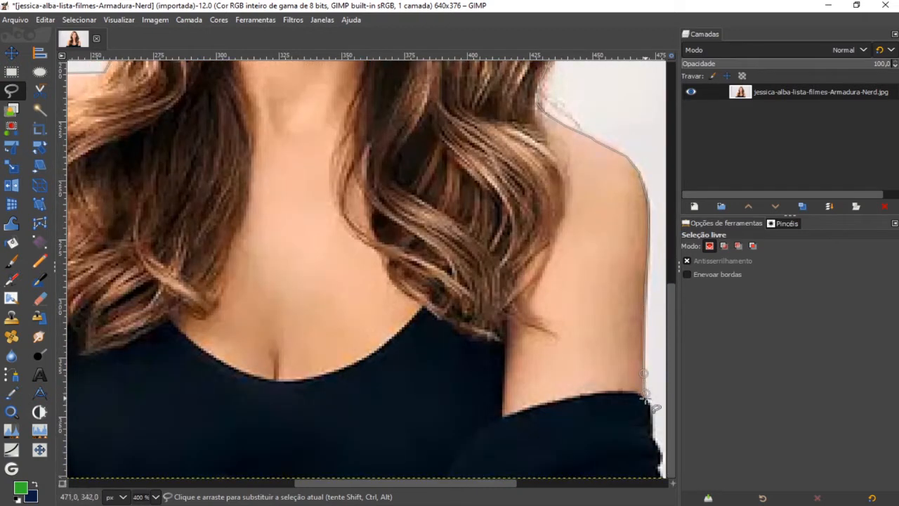
# - Trace the outline around the right sleeve's outer edge, down almost to the image's bottom edge
pyautogui.click(650, 403)
pyautogui.click(653, 414)
pyautogui.click(652, 427)
pyautogui.click(655, 436)
pyautogui.click(658, 443)
pyautogui.click(661, 454)
pyautogui.click(660, 462)
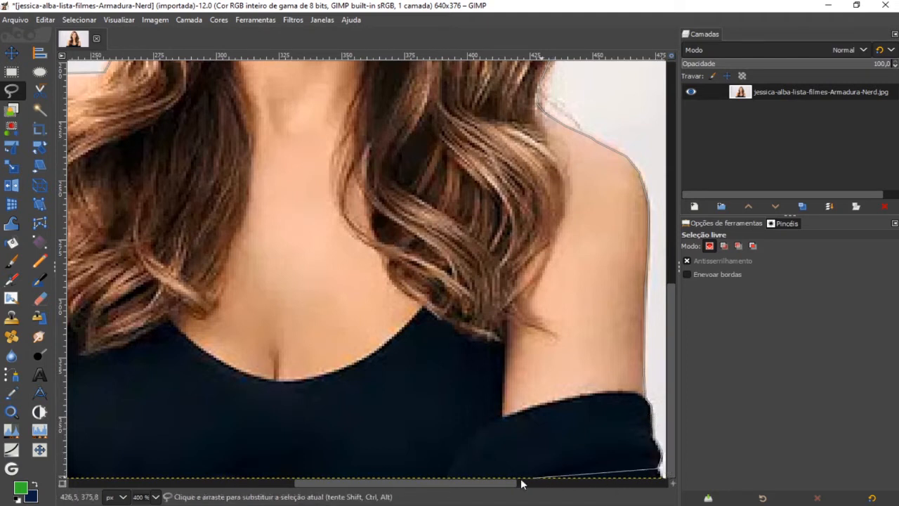
# - Run the outline back along the bottom of the image and join the last point to the first, closing the selection
pyautogui.moveTo(505, 483)
pyautogui.mouseDown()
pyautogui.moveTo(534, 484)
pyautogui.moveTo(309, 483)
pyautogui.mouseUp()
pyautogui.click(594, 475)
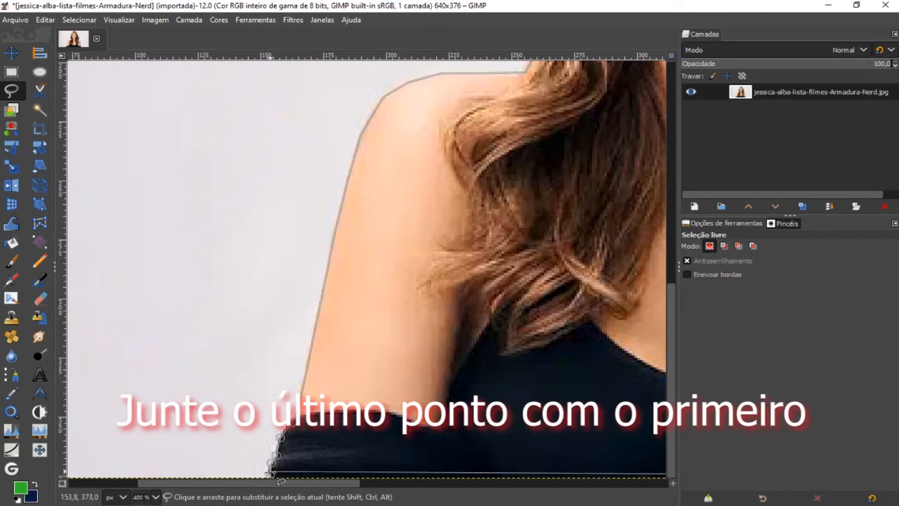
pyautogui.click(272, 474)
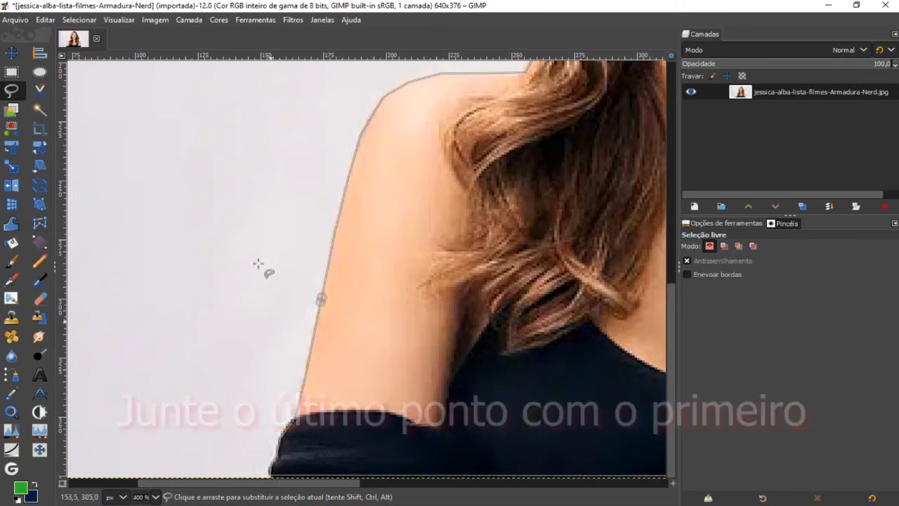
# - Invert the selection and delete the background around the woman
pyautogui.click(76, 20)
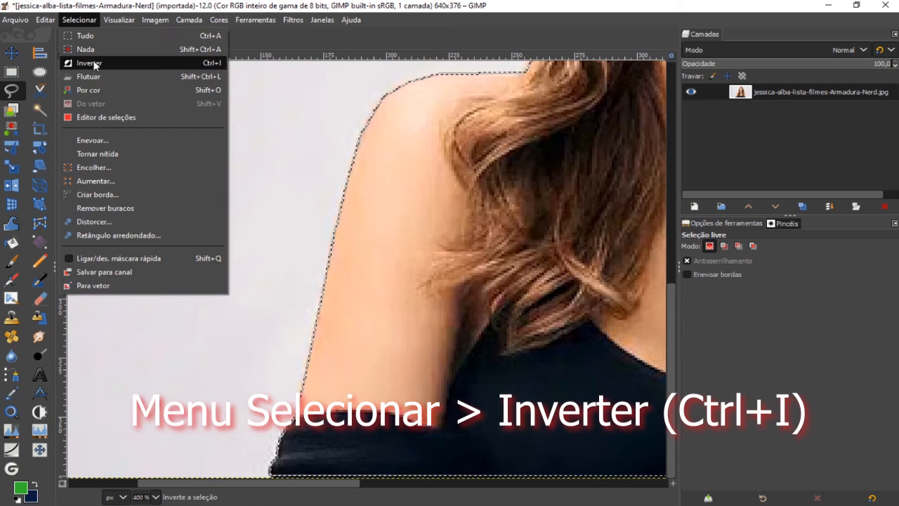
pyautogui.click(213, 62)
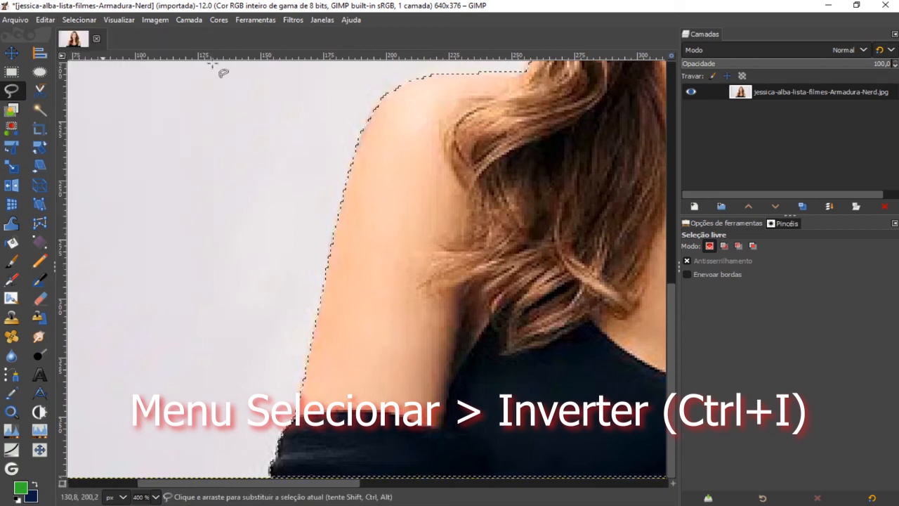
pyautogui.scroll(-4, 399, 210)
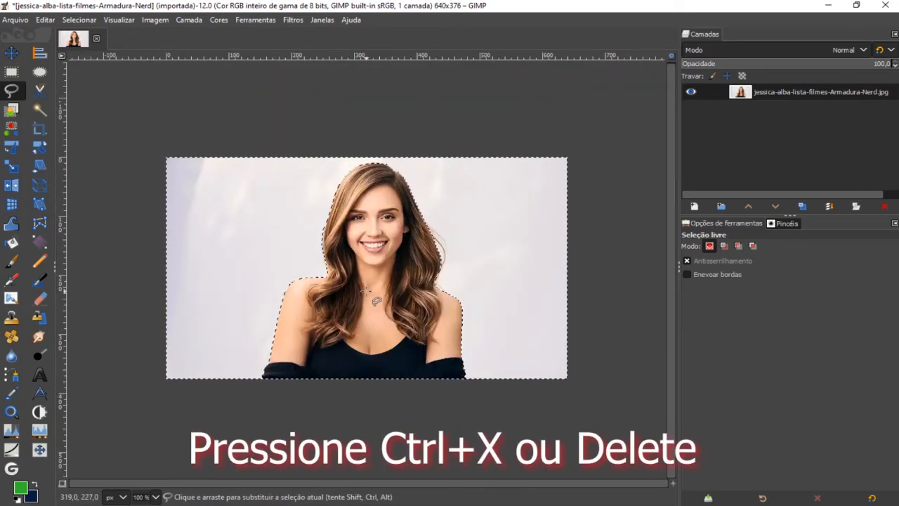
pyautogui.press('Delete')
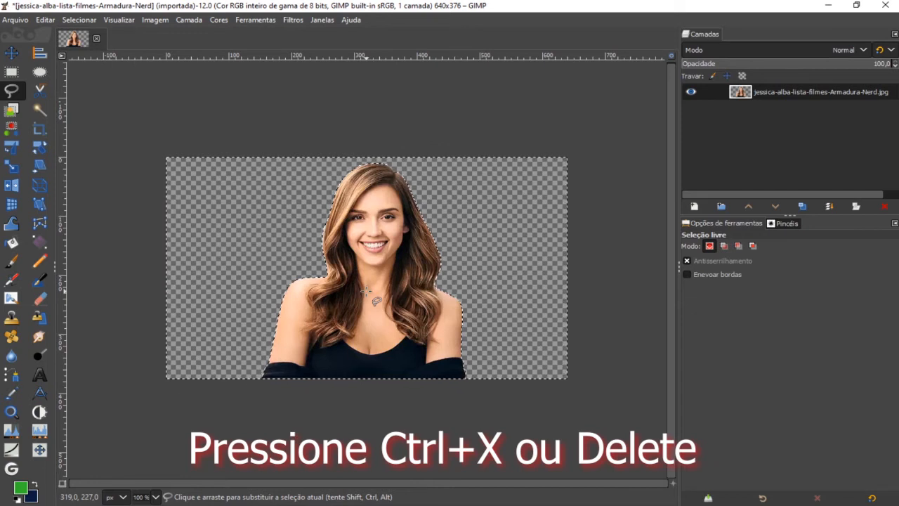
# - Clear the selection and switch to the Move tool
pyautogui.click(75, 20)
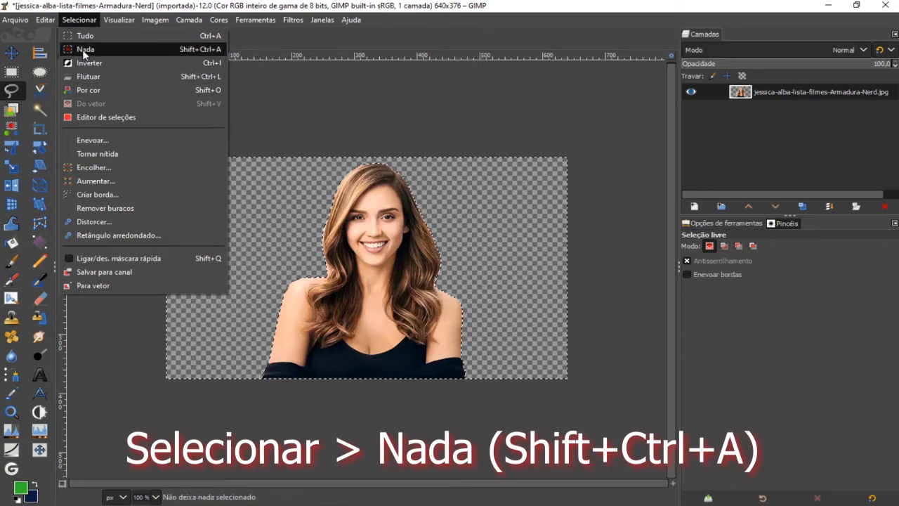
pyautogui.click(84, 49)
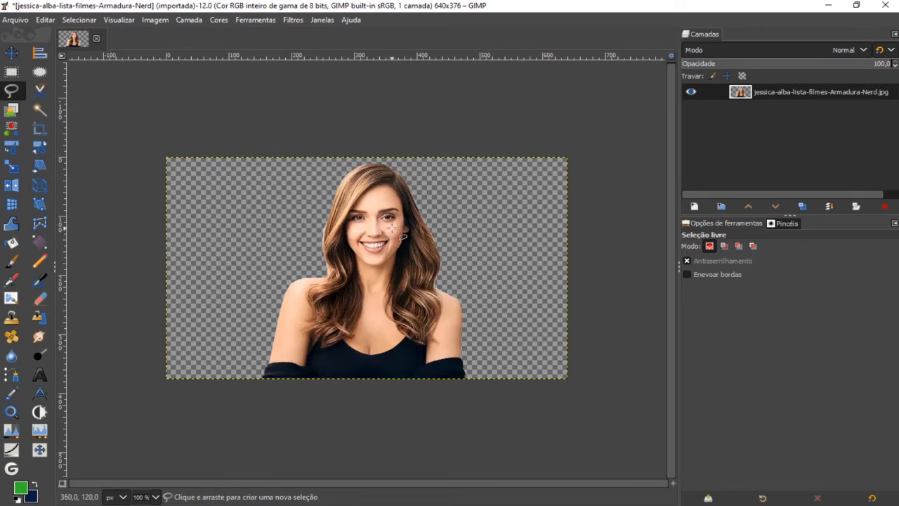
pyautogui.click(11, 53)
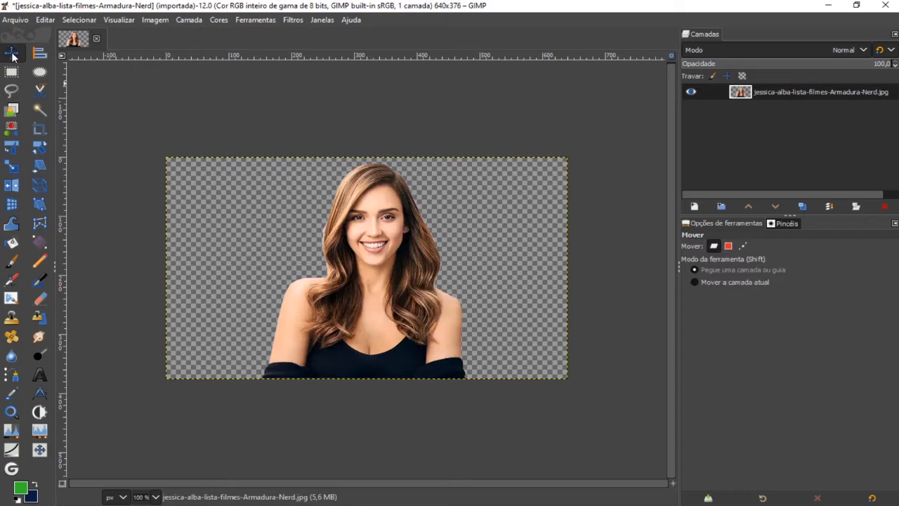
# - Select the woman's cutout from the layer's alpha channel with Alfa para a seleção
pyautogui.rightClick(759, 89)
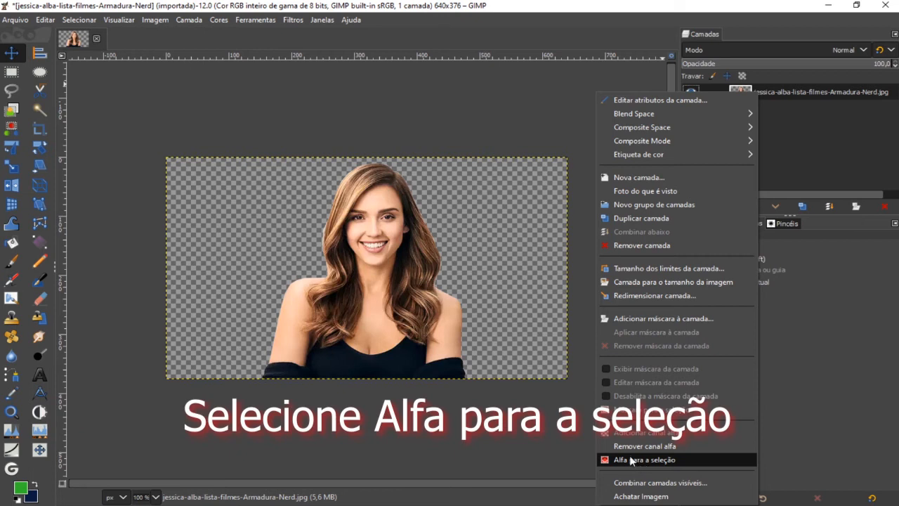
pyautogui.click(180, 21)
pyautogui.click(187, 22)
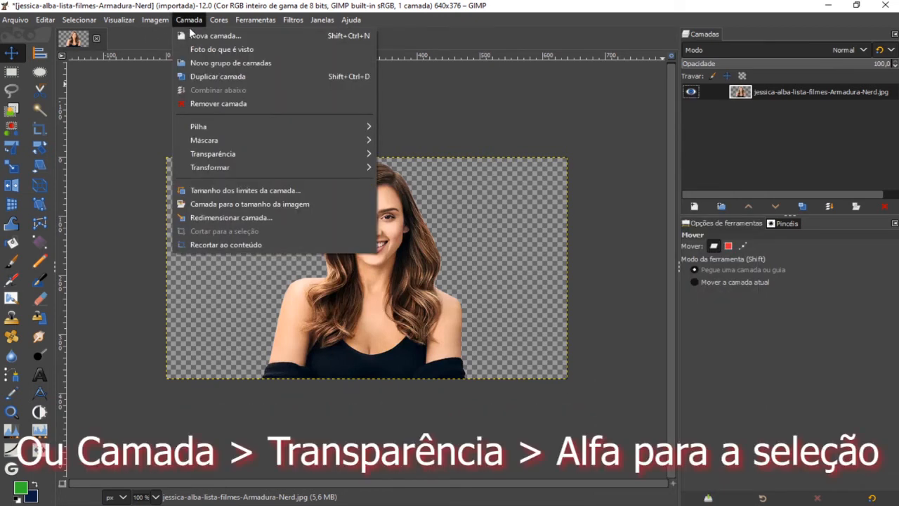
pyautogui.moveTo(315, 158)
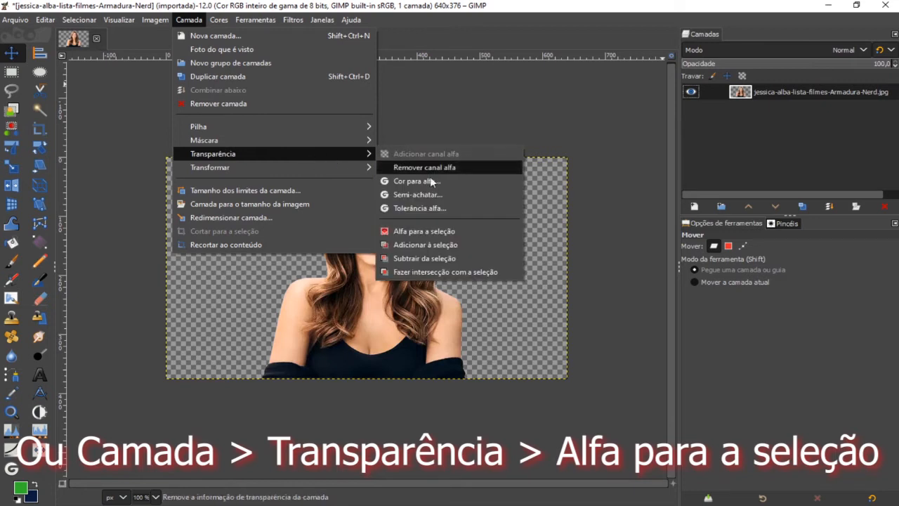
pyautogui.click(417, 232)
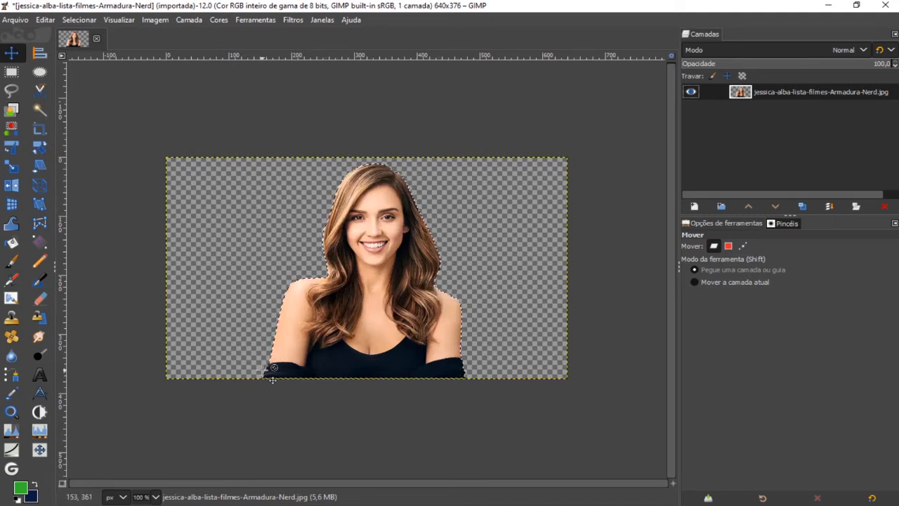
# - Shrink the selection around the woman by 1 px
pyautogui.click(79, 19)
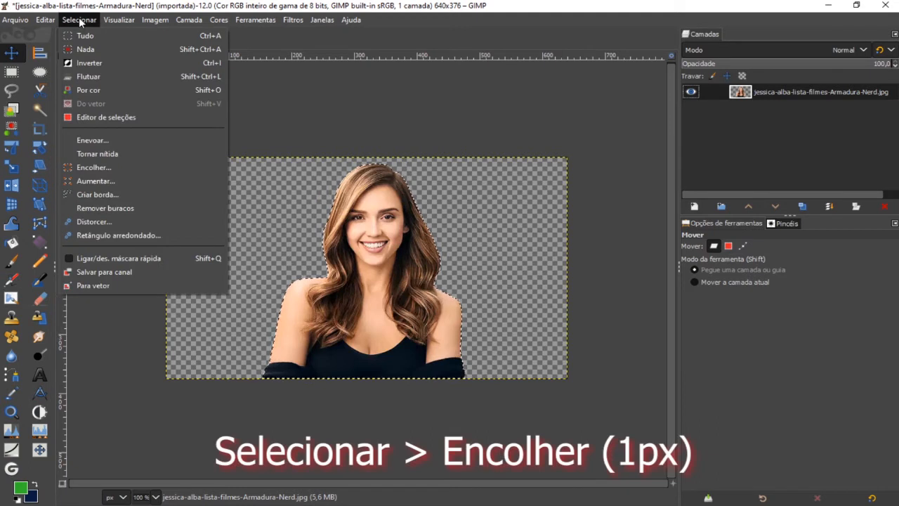
pyautogui.click(89, 168)
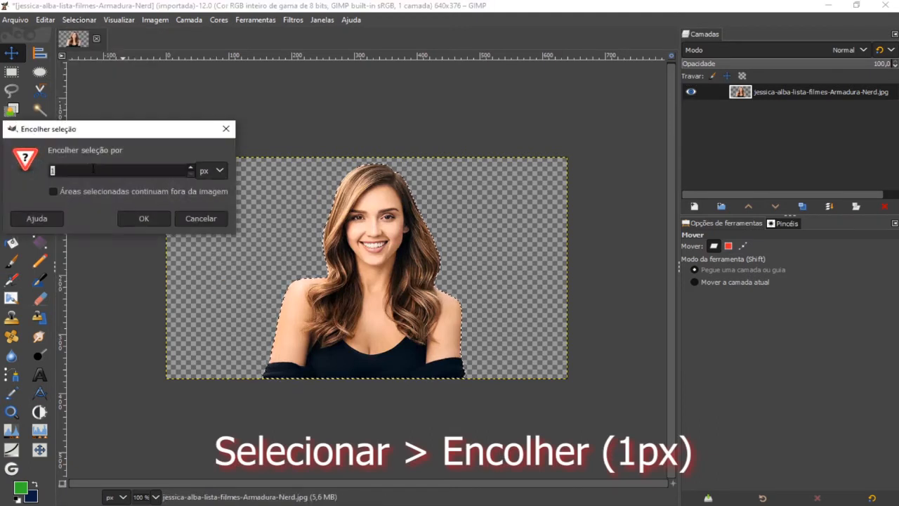
pyautogui.click(134, 219)
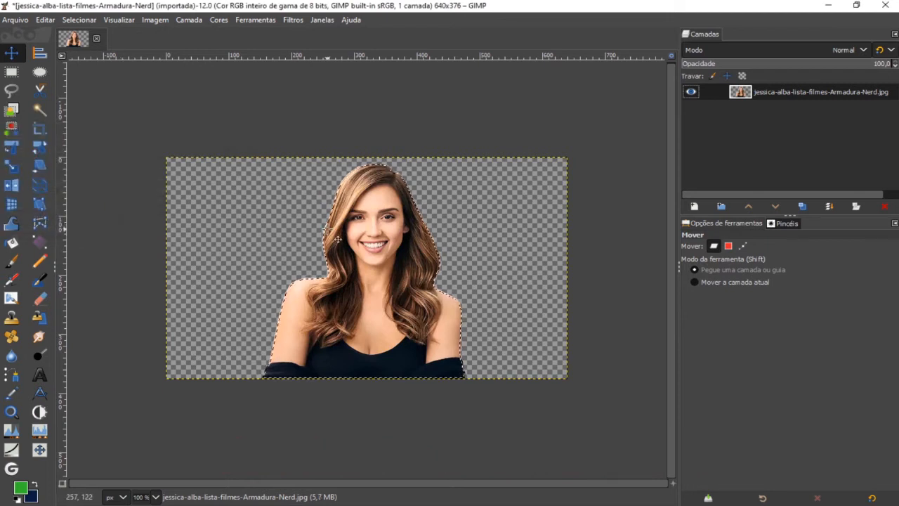
# - Invert the selection and delete the thin fringe around the woman's outline
pyautogui.scroll(4, 334, 229)
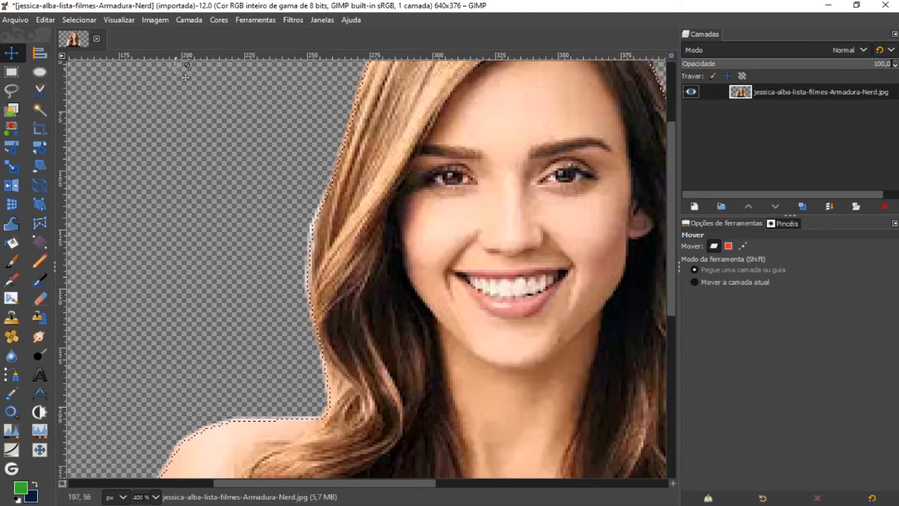
pyautogui.click(78, 20)
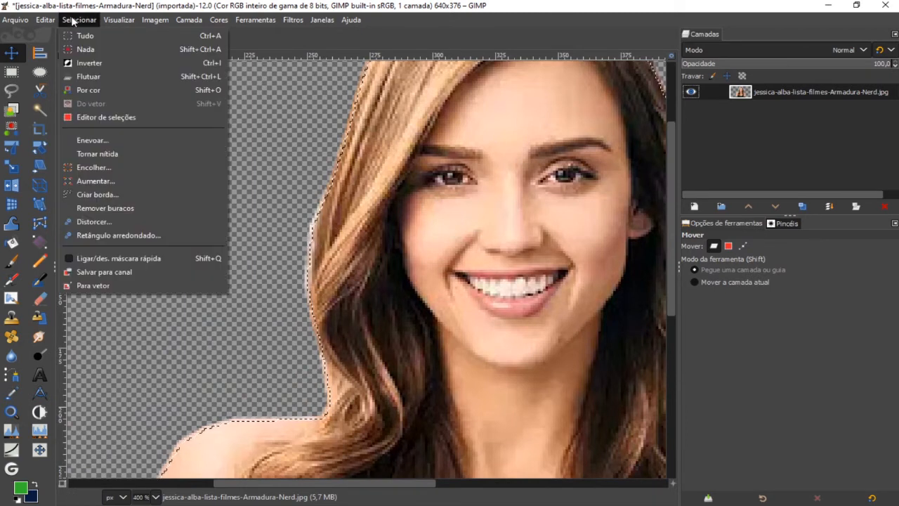
pyautogui.click(118, 64)
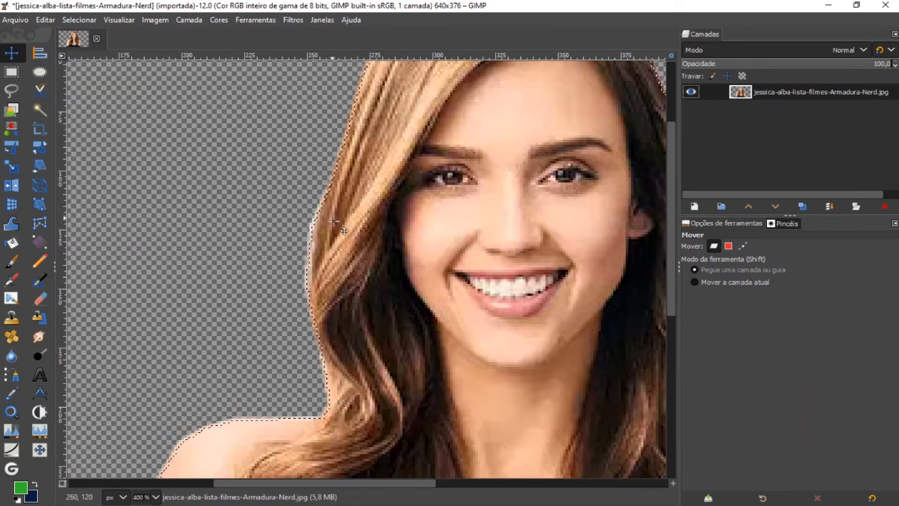
pyautogui.press('Delete')
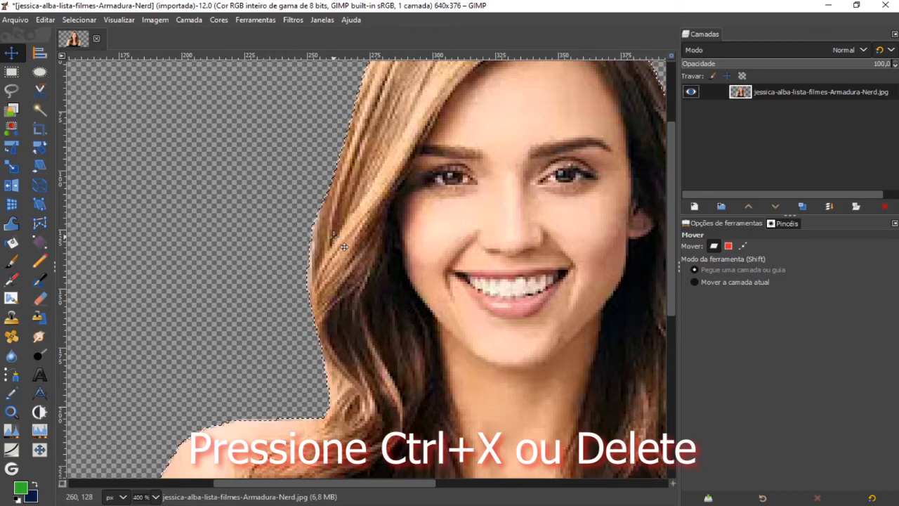
# - Clear the selection so that nothing in the image is selected
pyautogui.scroll(-5, 583, 323)
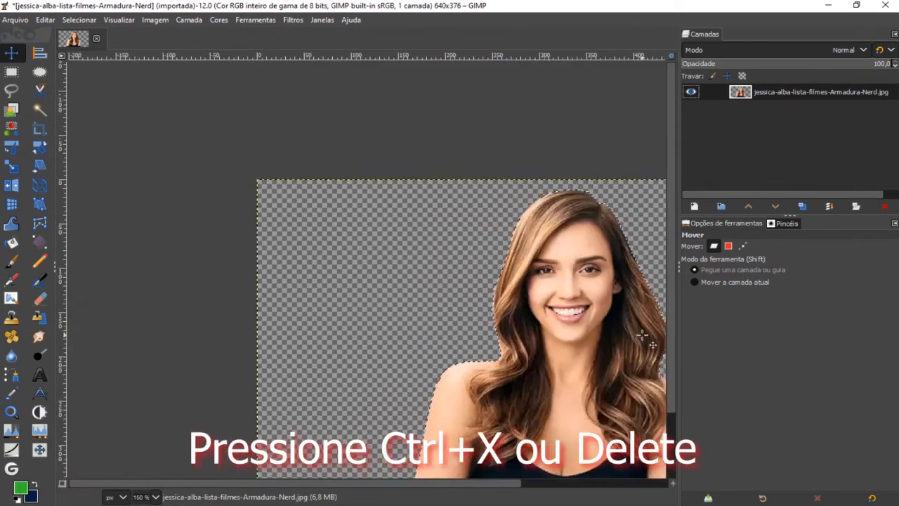
pyautogui.scroll(3, 552, 421)
pyautogui.moveTo(446, 482)
pyautogui.mouseDown()
pyautogui.moveTo(430, 481)
pyautogui.moveTo(463, 482)
pyautogui.mouseUp()
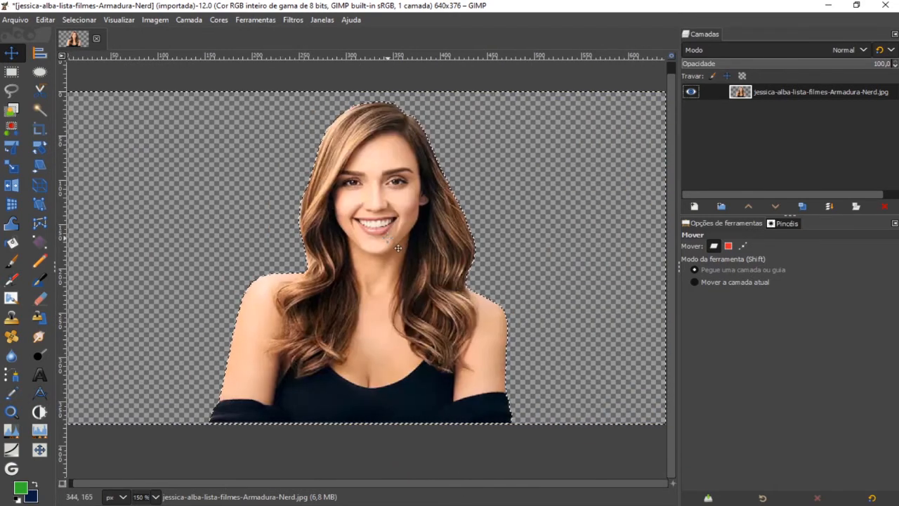
pyautogui.click(76, 21)
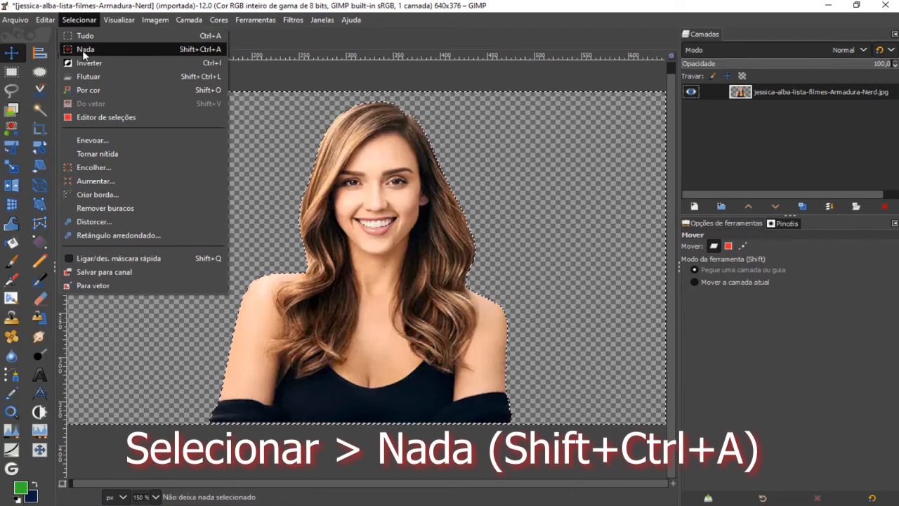
pyautogui.click(82, 48)
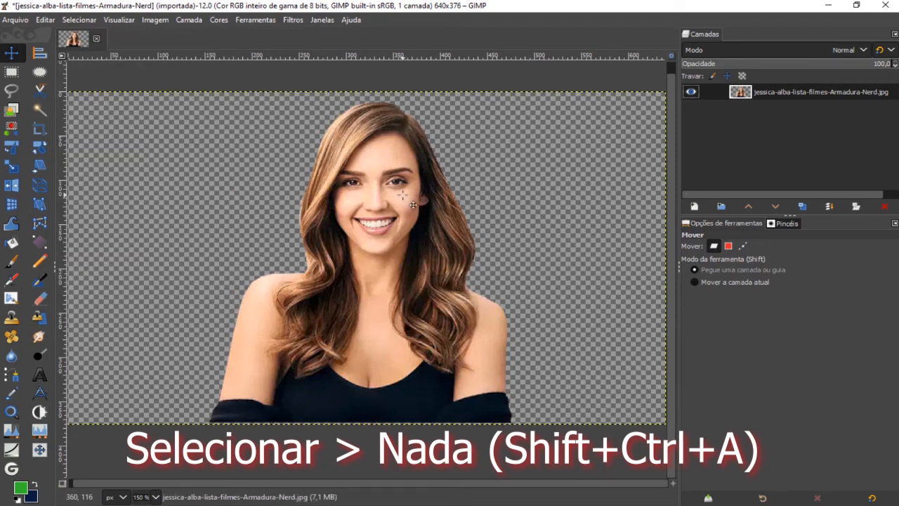
pyautogui.scroll(-1, 398, 256)
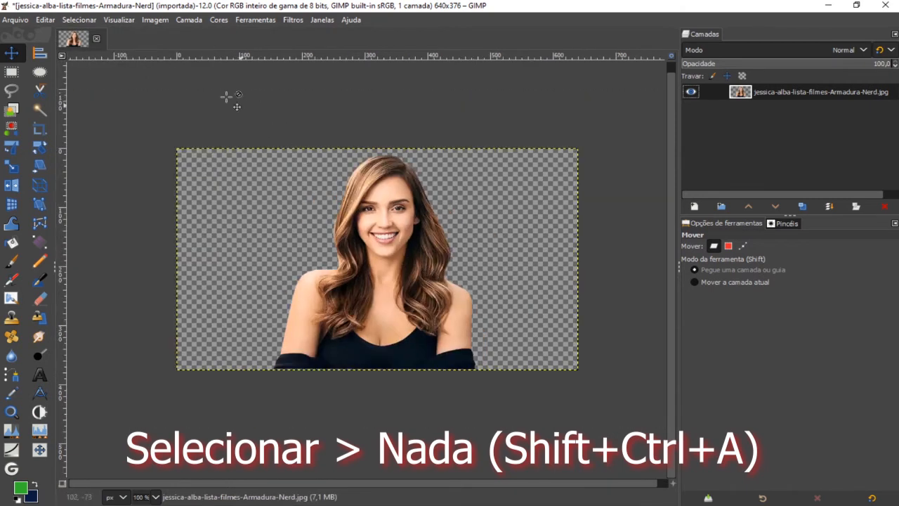
# - Export the cutout to the Downloads folder as jessica.png, keeping the offered PNG options
pyautogui.click(17, 21)
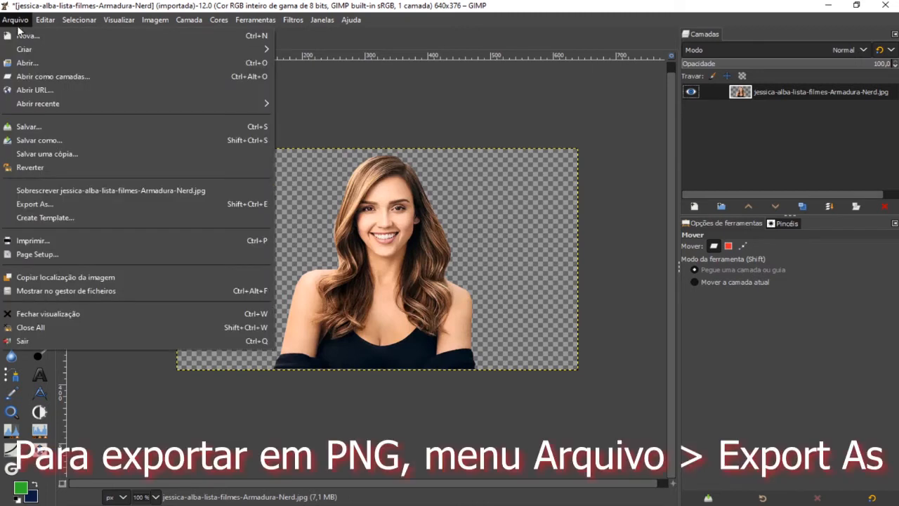
pyautogui.click(54, 204)
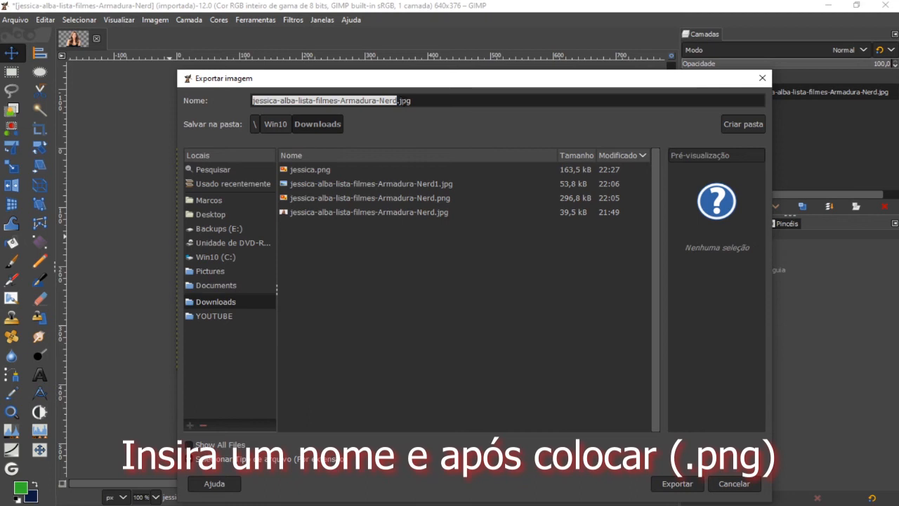
pyautogui.click(400, 100)
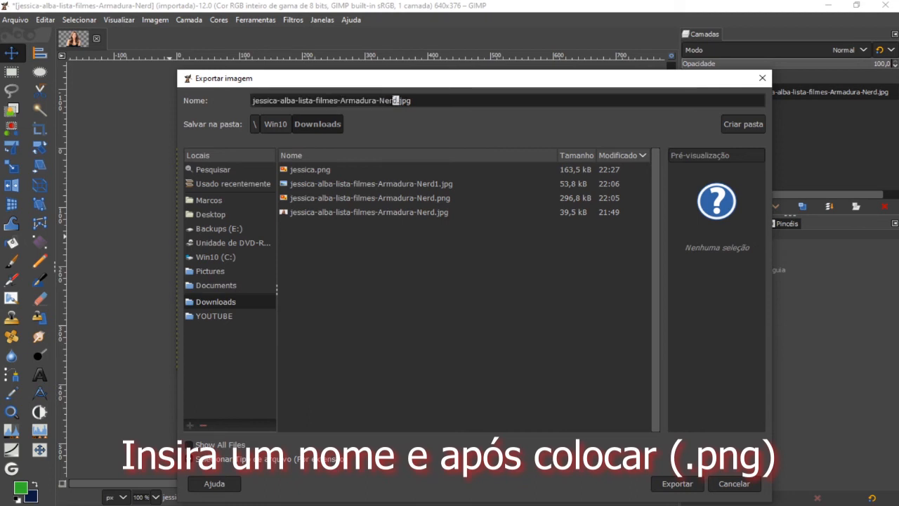
pyautogui.moveTo(398, 101); pyautogui.dragTo(322, 101)
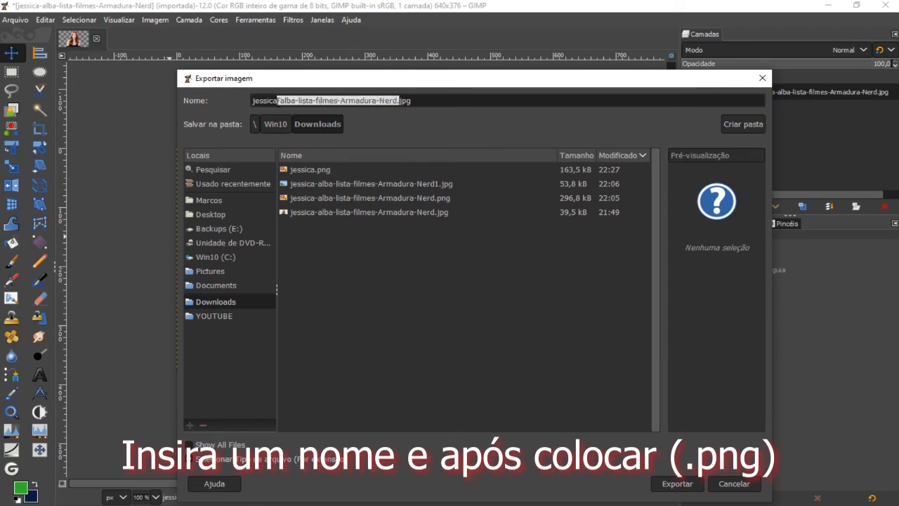
pyautogui.press('BackSpace')
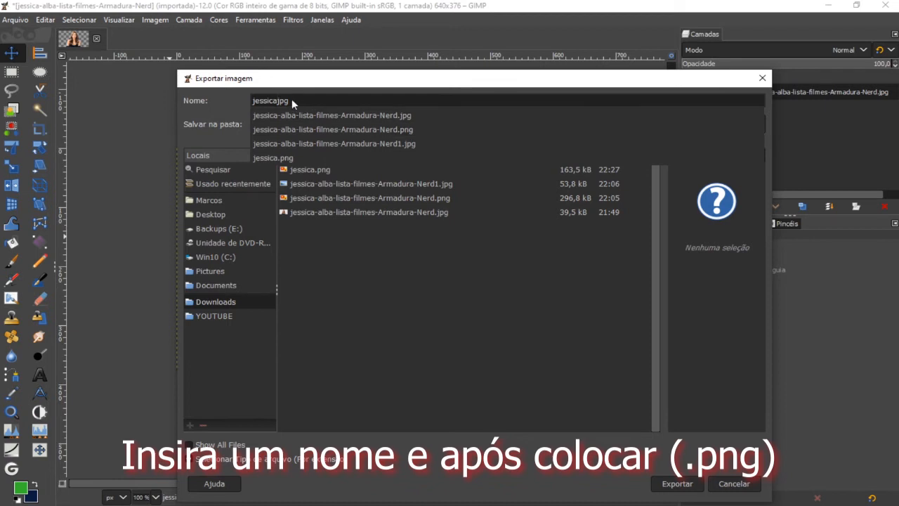
pyautogui.click(292, 99)
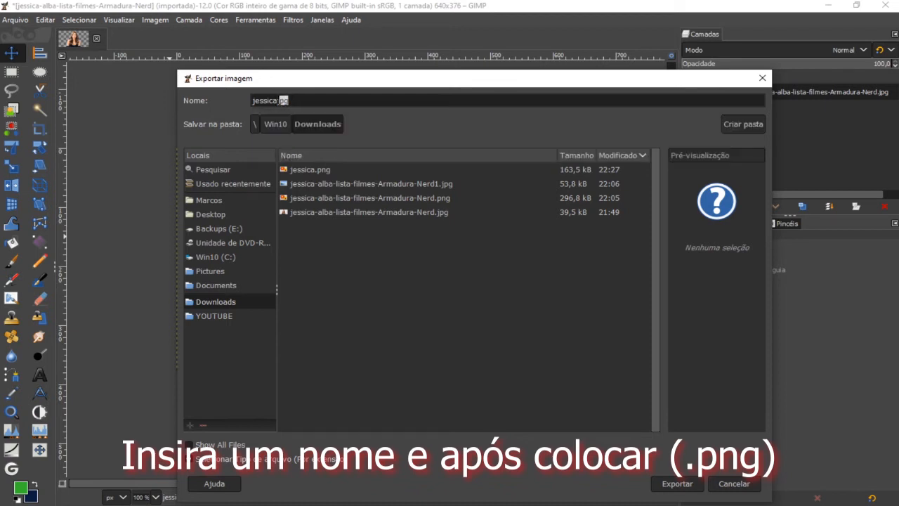
pyautogui.write('.')
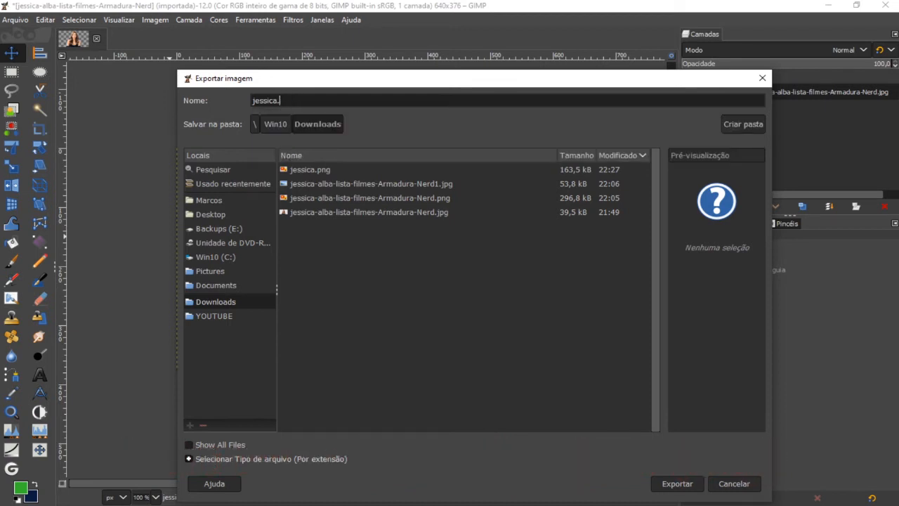
pyautogui.write('png')
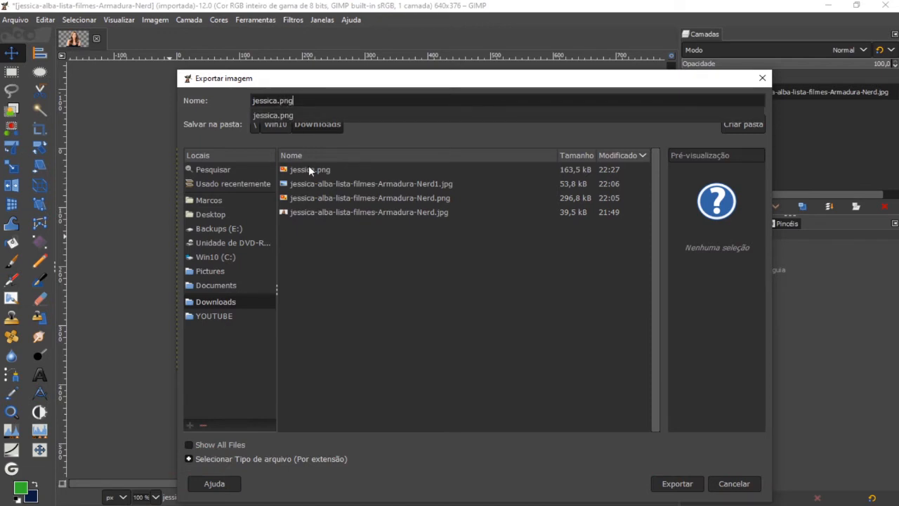
pyautogui.click(678, 487)
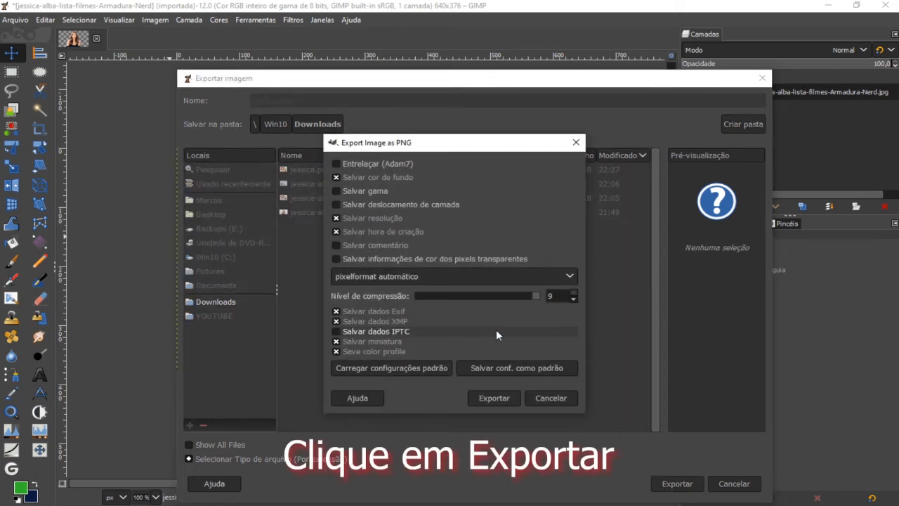
pyautogui.click(493, 399)
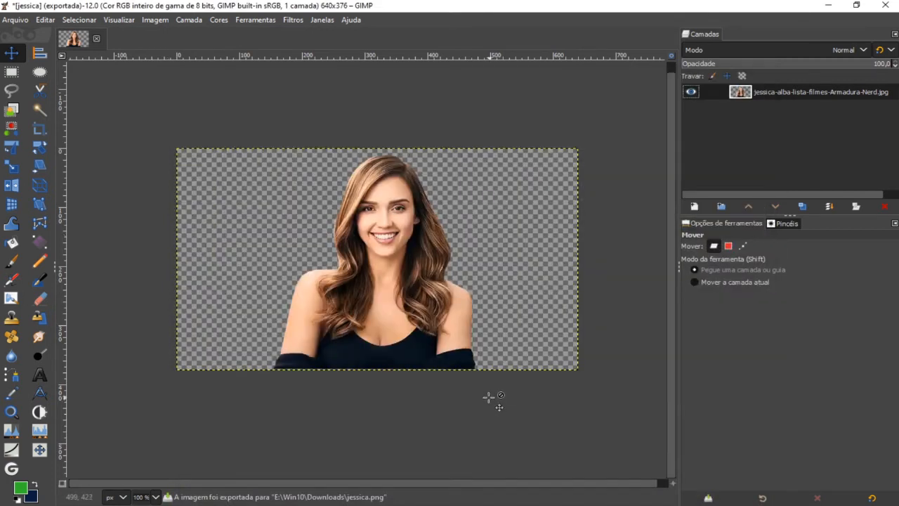
# - Switch to File Explorer, view the exported jessica.png from the Downloads folder in Photos, and close both windows
pyautogui.click(331, 504)
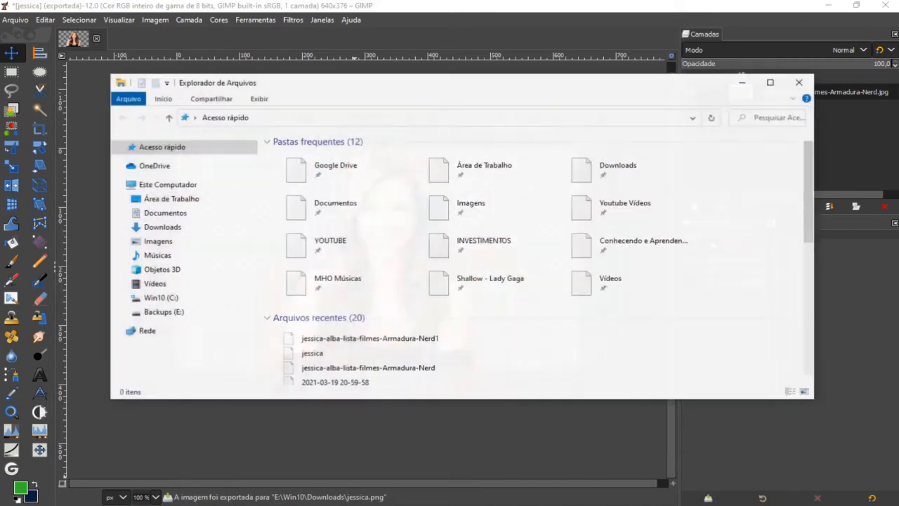
pyautogui.click(168, 227)
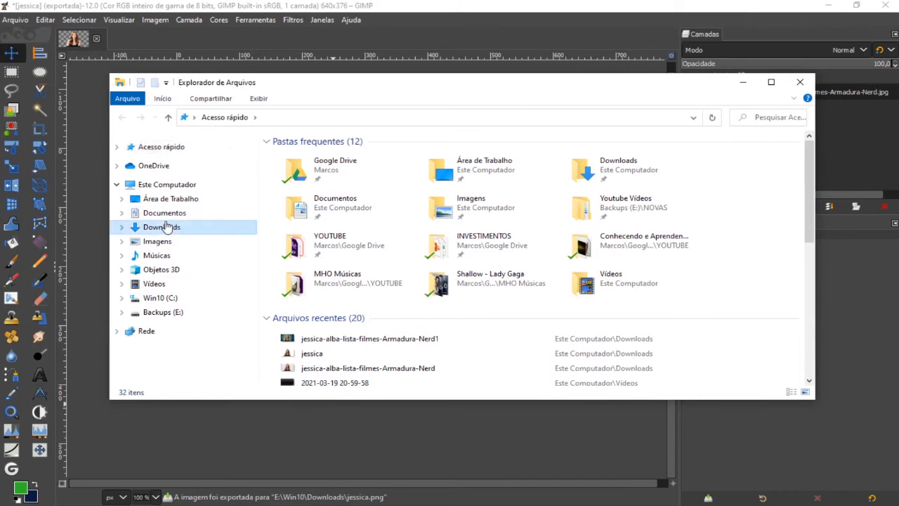
pyautogui.click(770, 87)
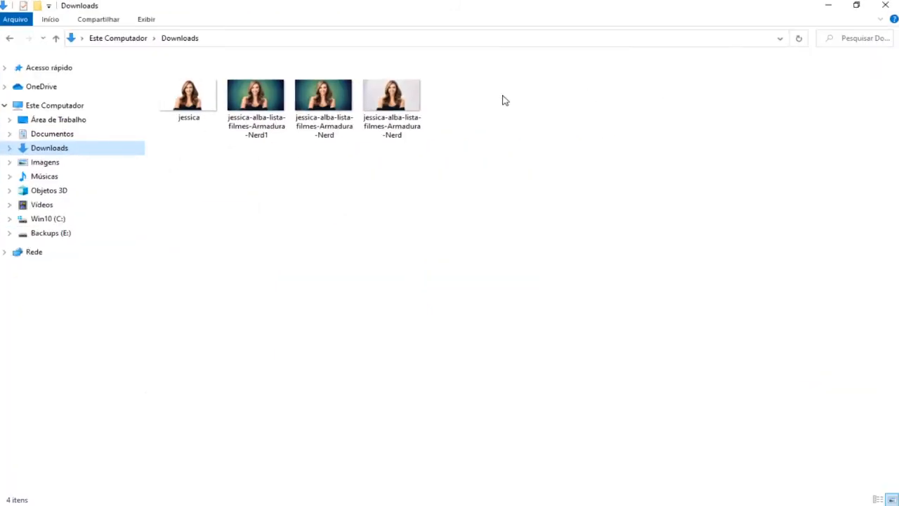
pyautogui.doubleClick(184, 104)
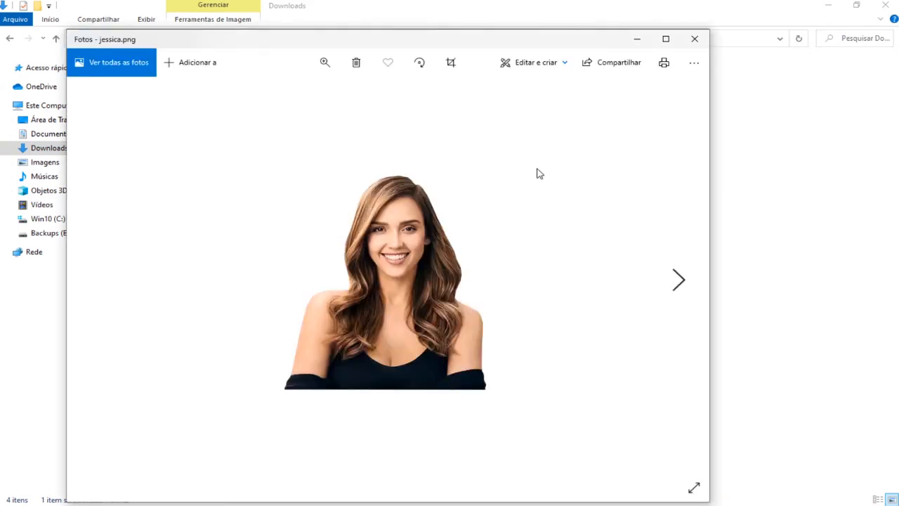
pyautogui.click(666, 39)
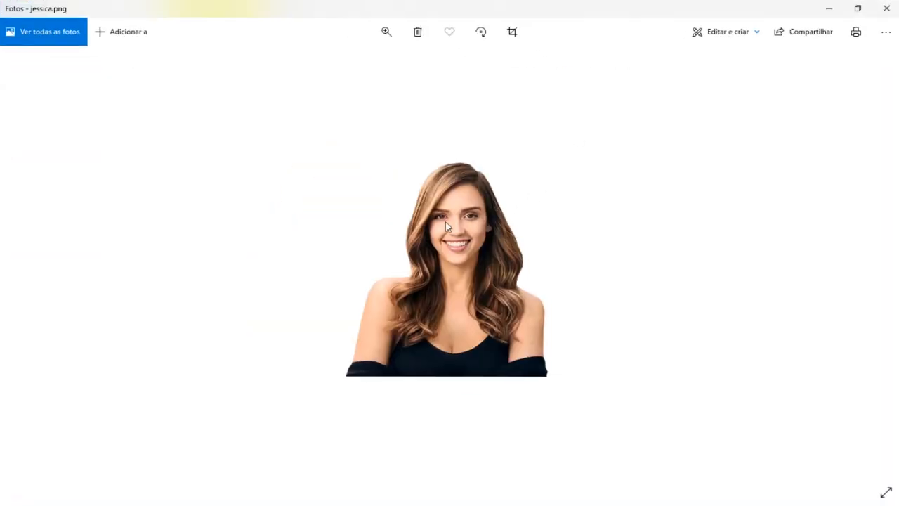
pyautogui.click(888, 7)
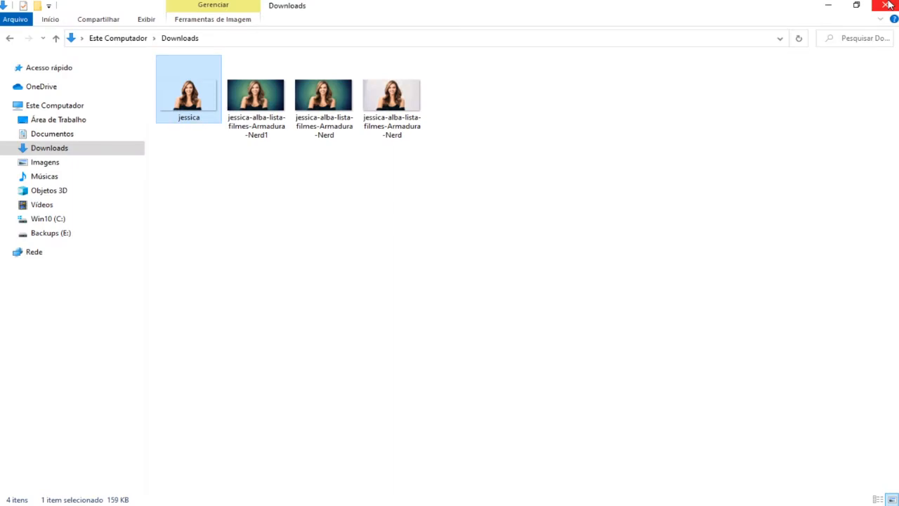
pyautogui.click(889, 5)
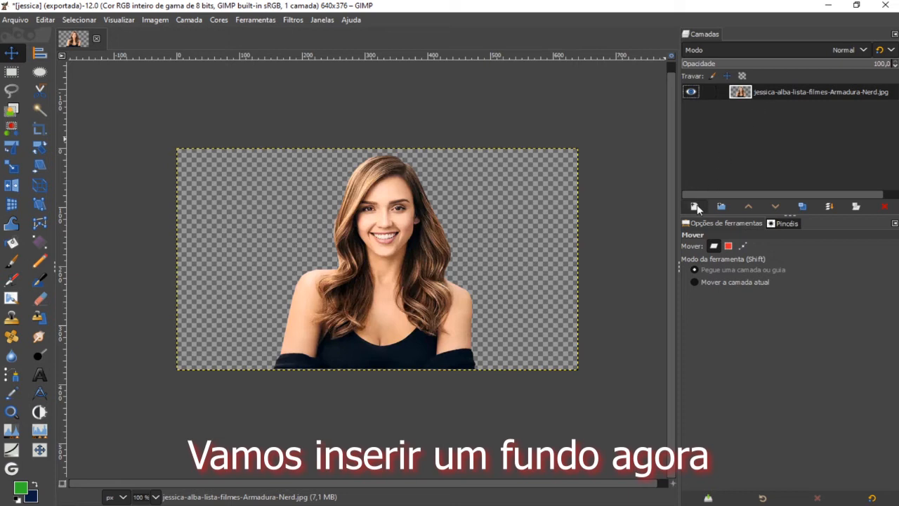
# - Add a 640 × 376 px layer named Fundo, filled with transparency, at 98 opacity
pyautogui.click(694, 207)
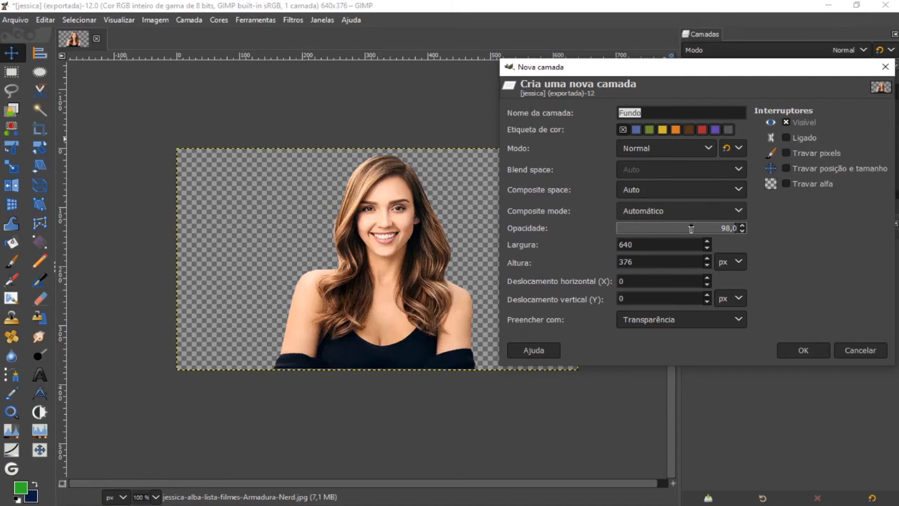
pyautogui.click(797, 349)
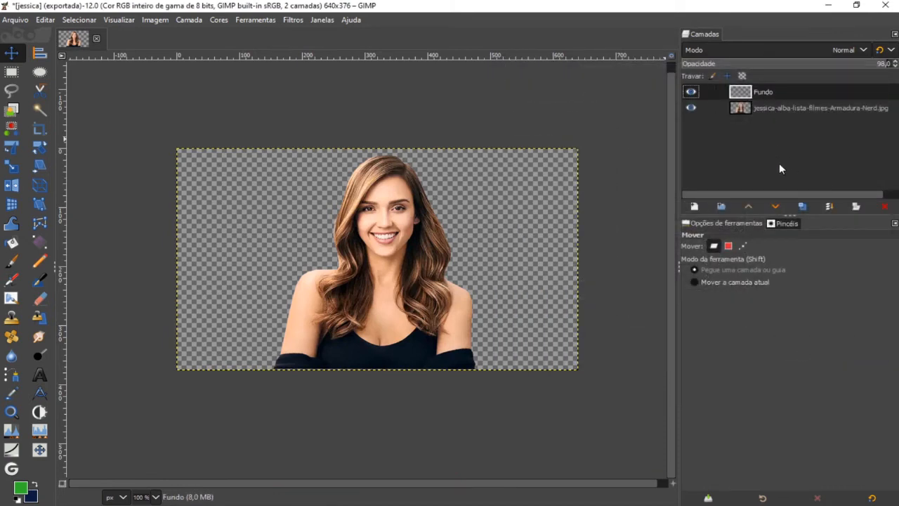
# - Choose the Gradient tool with green 33b72b as the foreground colour and dark blue 0b1b40 as the background colour
pyautogui.moveTo(790, 214); pyautogui.dragTo(790, 277)
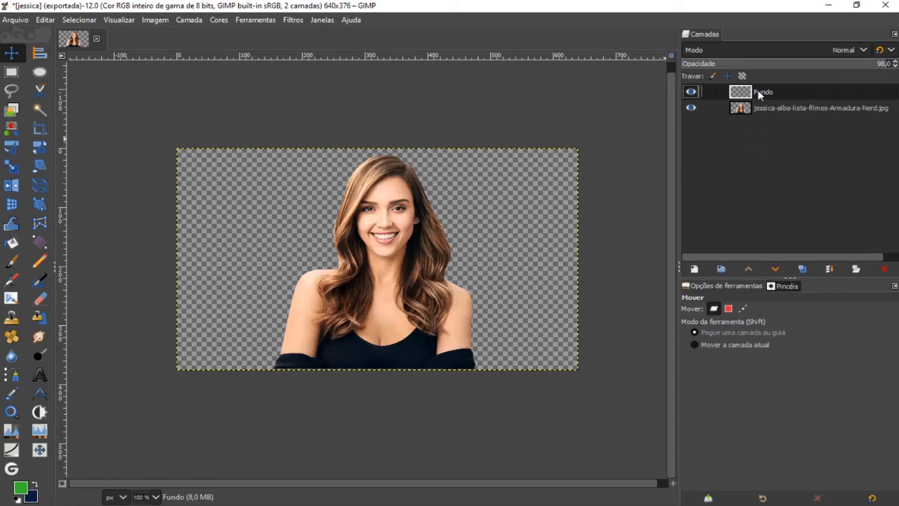
pyautogui.click(39, 243)
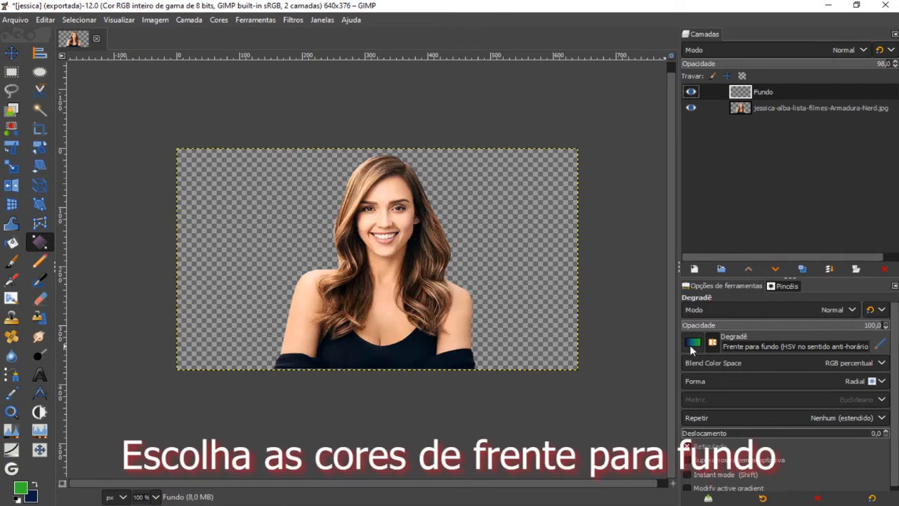
pyautogui.click(21, 490)
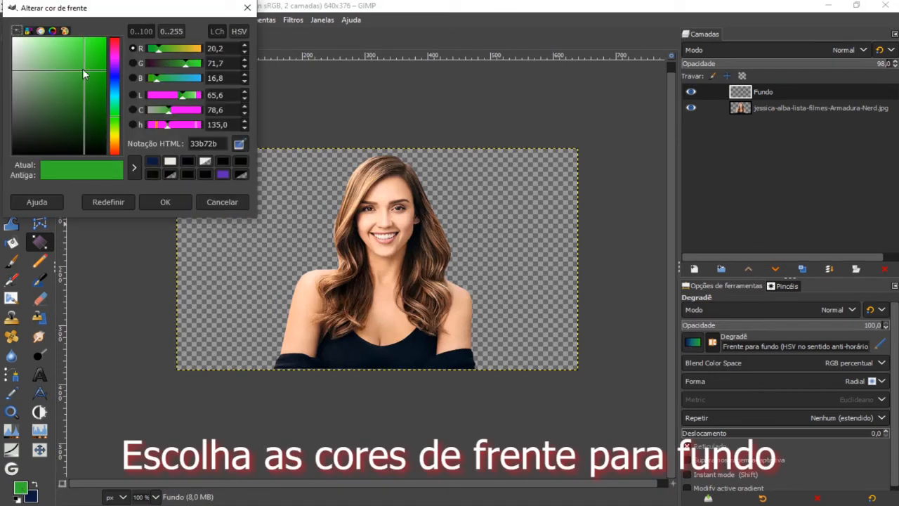
pyautogui.click(165, 200)
pyautogui.click(30, 496)
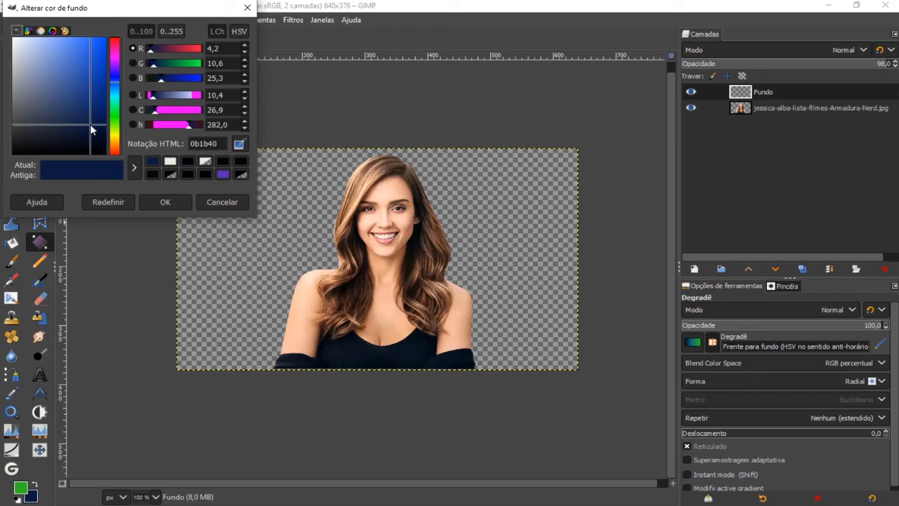
pyautogui.click(156, 200)
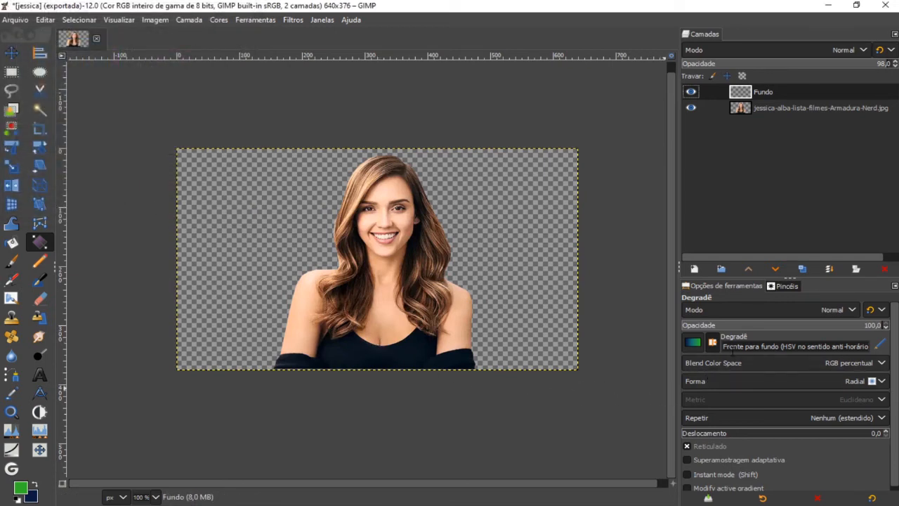
# - Configure the gradient as reversed foreground to background (HSV counter-clockwise), with Radial shape and sawtooth wave repeat
pyautogui.click(694, 343)
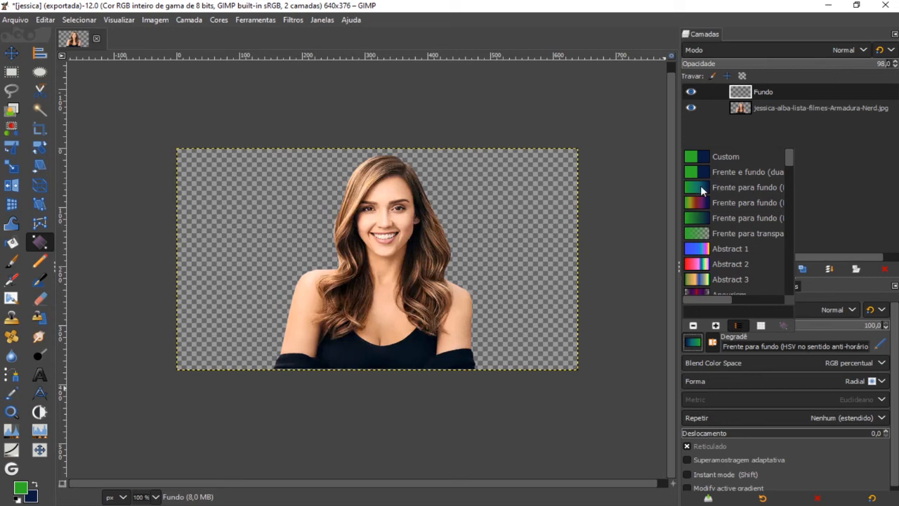
pyautogui.click(694, 340)
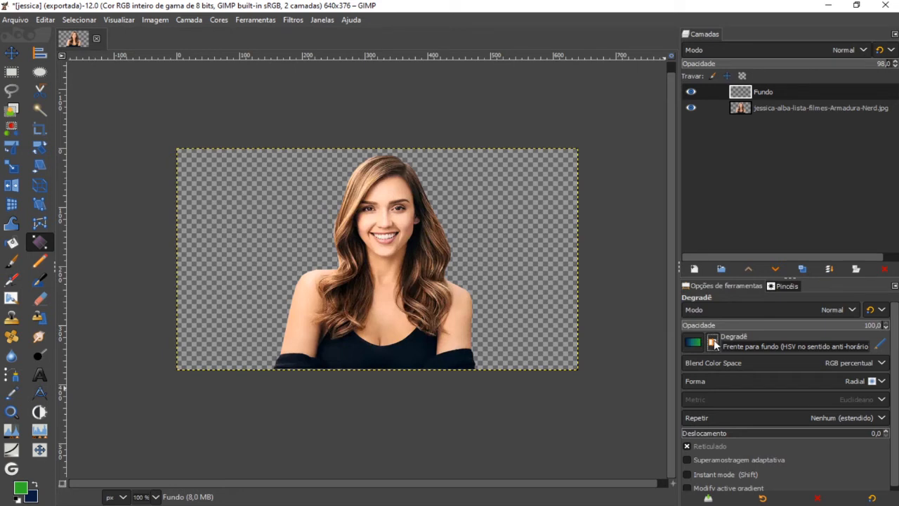
pyautogui.click(713, 342)
pyautogui.click(882, 382)
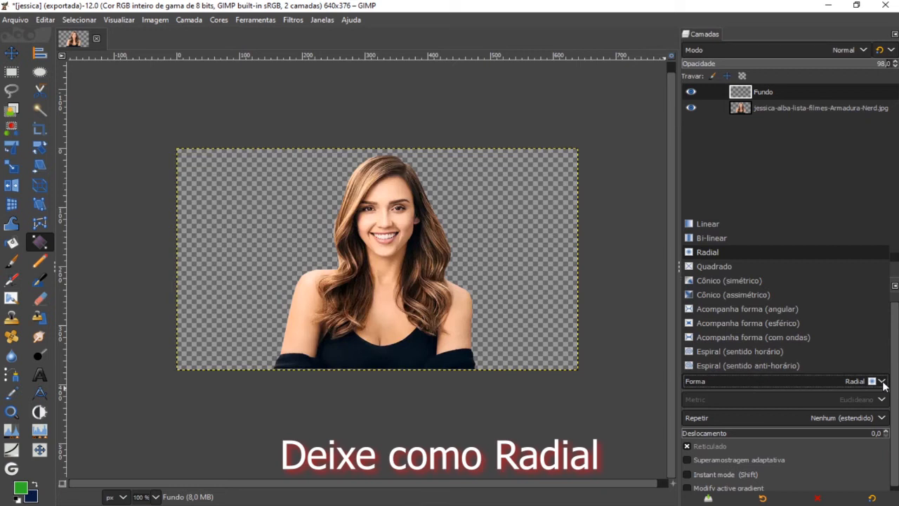
pyautogui.click(707, 251)
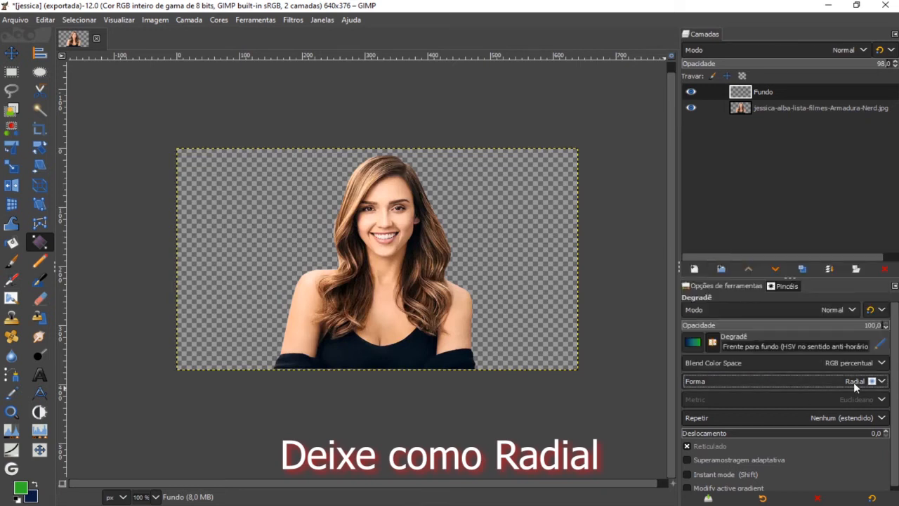
pyautogui.scroll(-2, 817, 417)
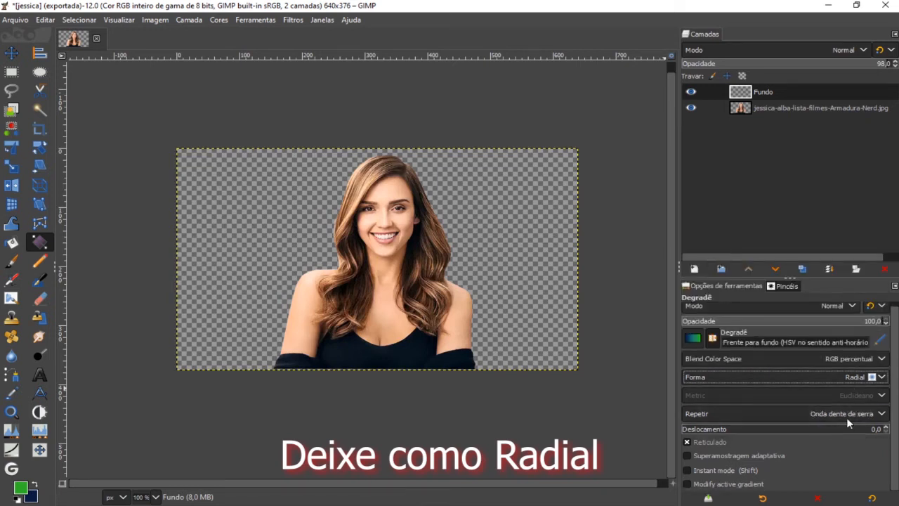
pyautogui.moveTo(788, 283); pyautogui.dragTo(784, 238)
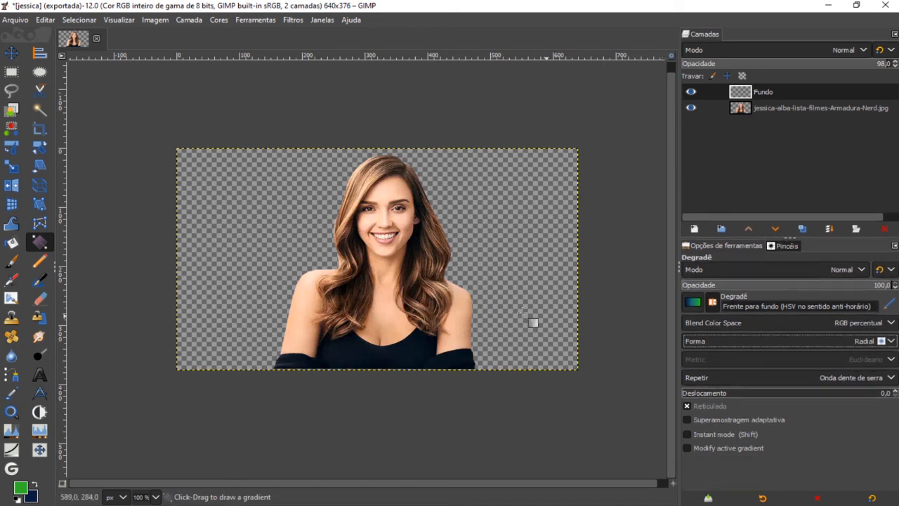
# - Draw a gradient about 411 px long on Fundo from the image centre past its lower-right corner, and place the photo layer above Fundo
pyautogui.click(762, 92)
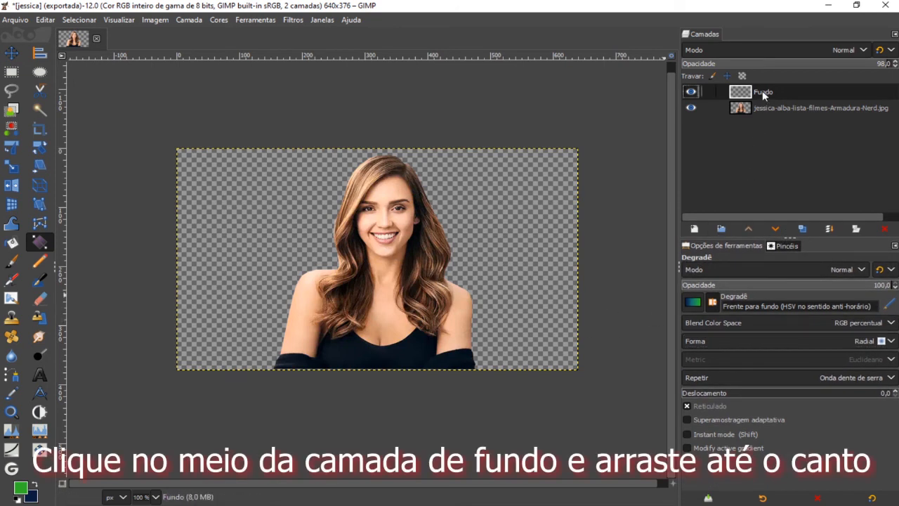
pyautogui.moveTo(377, 251); pyautogui.dragTo(595, 380)
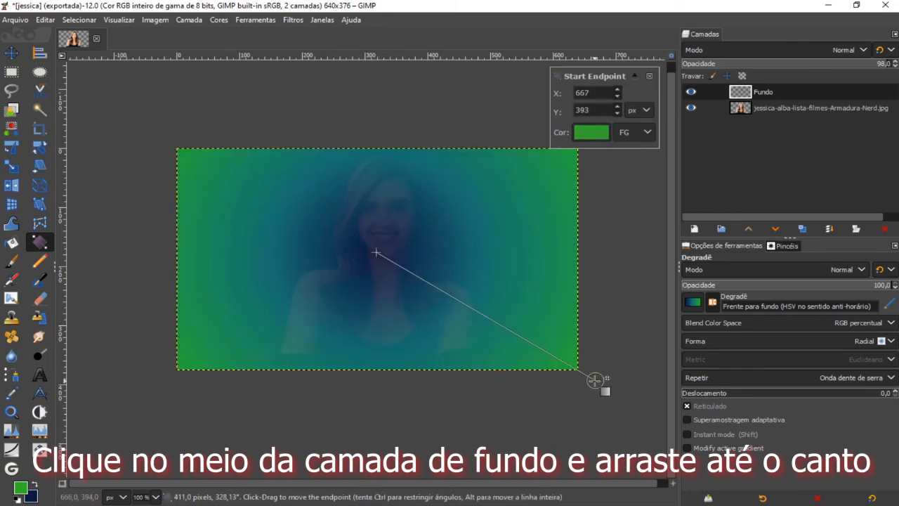
pyautogui.click(764, 109)
pyautogui.moveTo(765, 107); pyautogui.dragTo(765, 91)
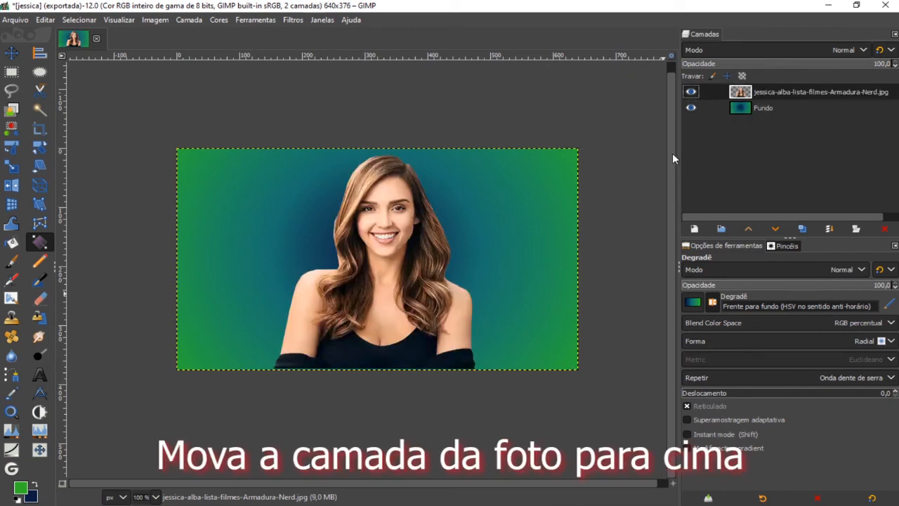
pyautogui.click(11, 53)
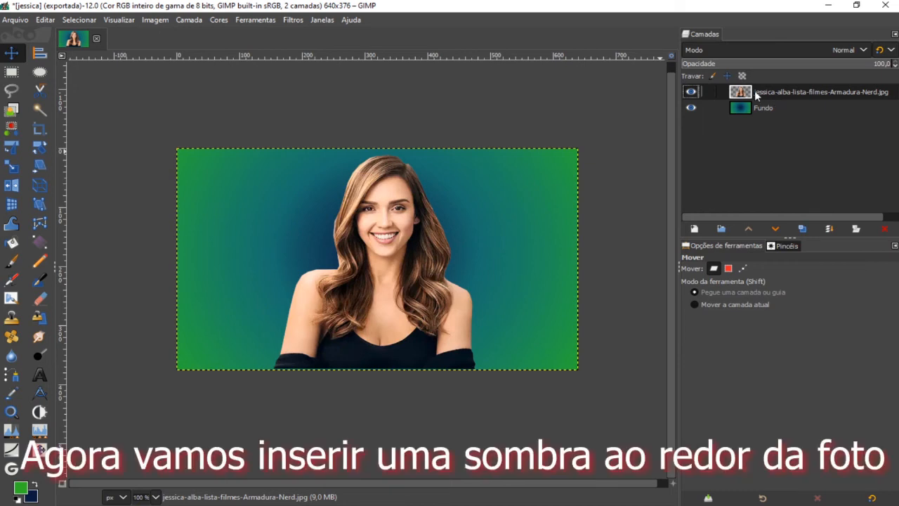
# - Start a Drop Shadow (Sombra projetada) on the photo layer with opacity 0.797 and a white shadow colour
pyautogui.click(293, 20)
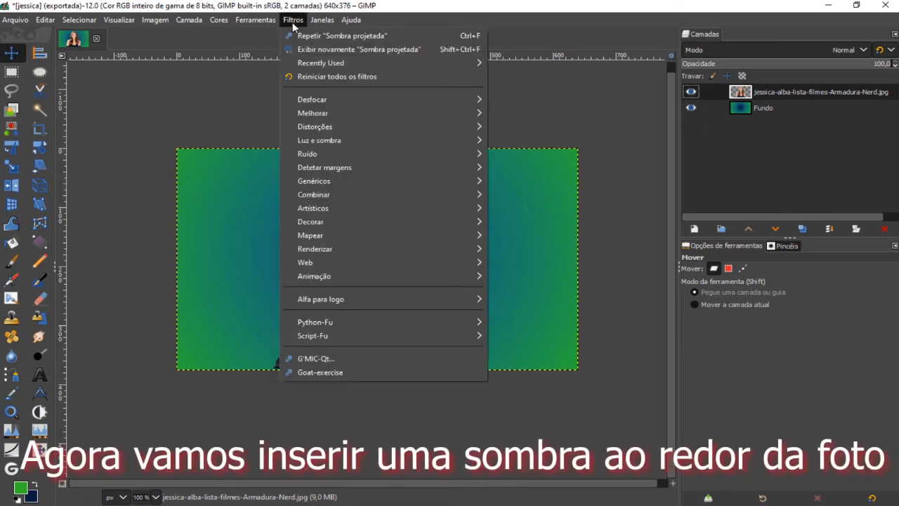
pyautogui.moveTo(343, 140)
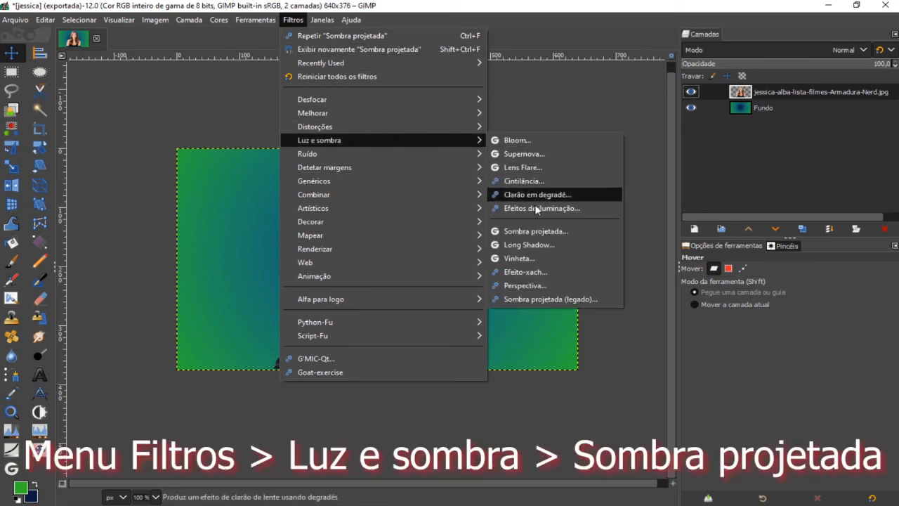
pyautogui.click(530, 232)
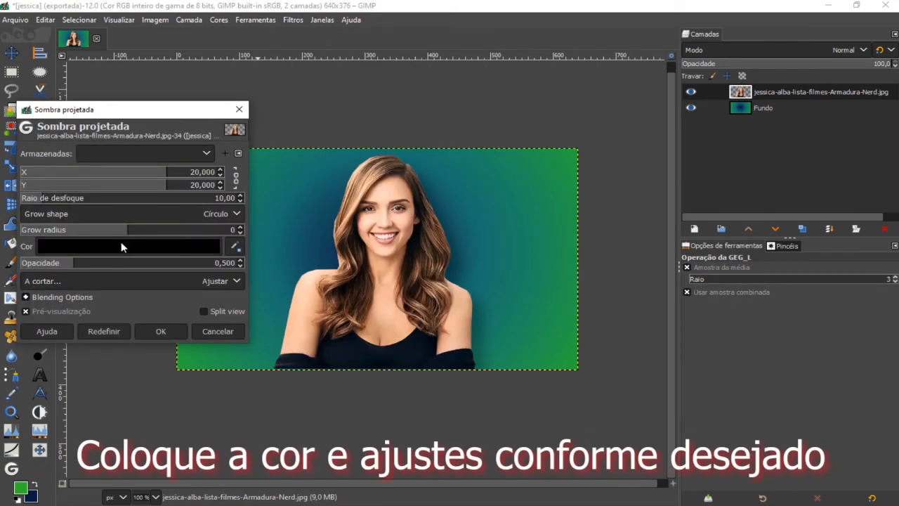
pyautogui.moveTo(77, 264); pyautogui.dragTo(105, 264)
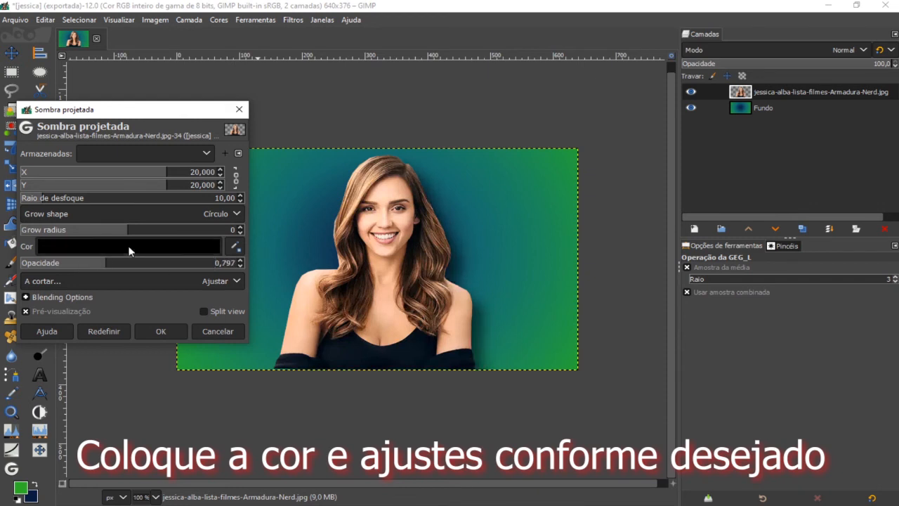
pyautogui.click(129, 246)
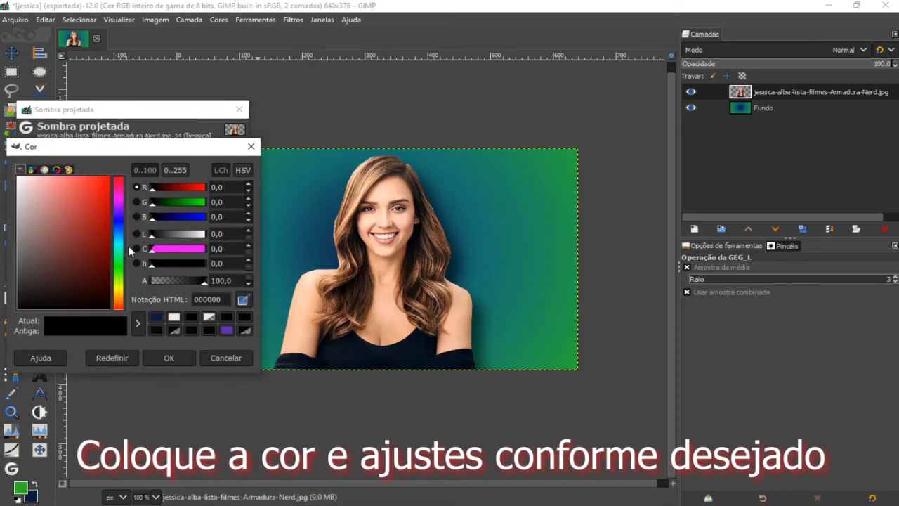
pyautogui.click(19, 182)
pyautogui.click(170, 358)
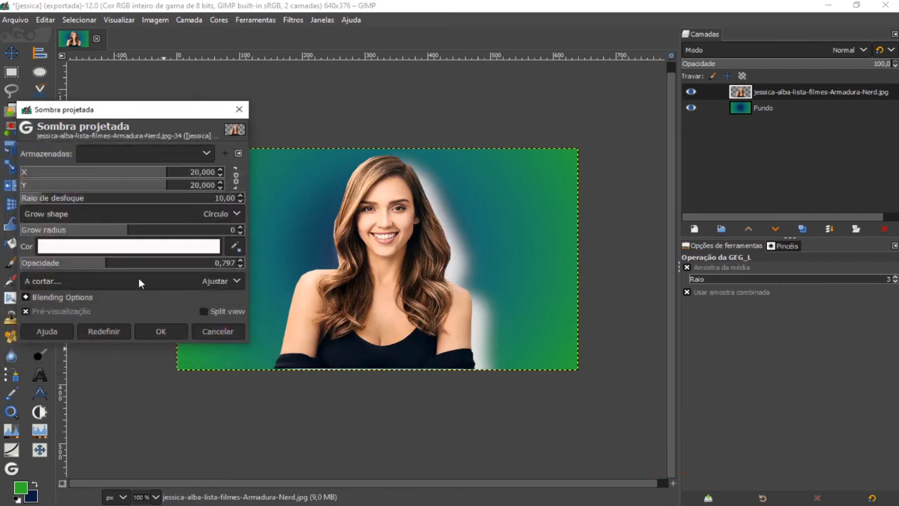
# - Set the shadow's X and Y offsets to 0.769, grow radius to 5 and opacity to 0.733, and apply the filter
pyautogui.moveTo(107, 181)
pyautogui.mouseDown()
pyautogui.moveTo(92, 181)
pyautogui.moveTo(120, 180)
pyautogui.mouseUp()
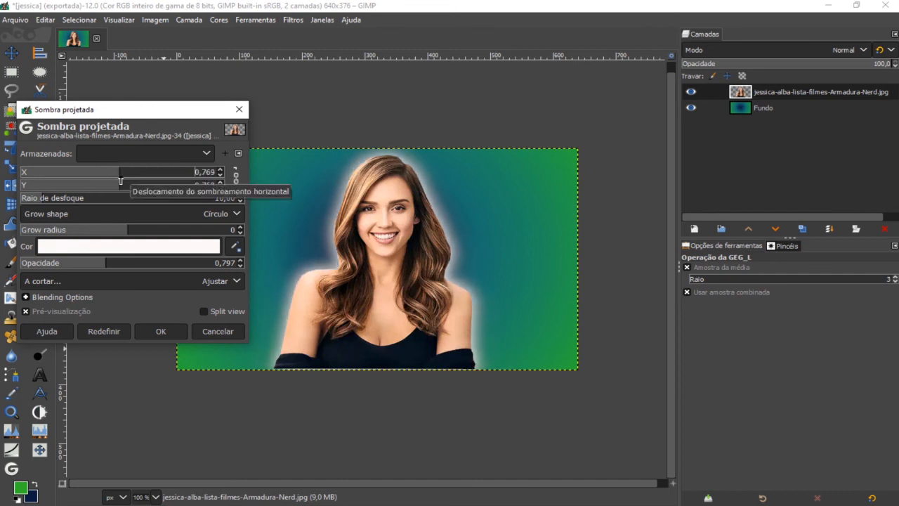
pyautogui.moveTo(121, 230); pyautogui.dragTo(151, 231)
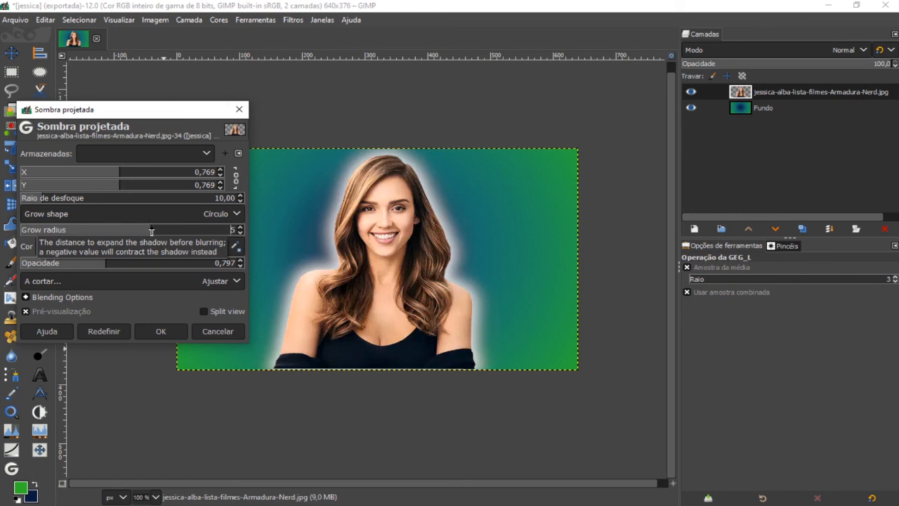
pyautogui.moveTo(102, 263)
pyautogui.mouseDown()
pyautogui.moveTo(32, 265)
pyautogui.moveTo(246, 263)
pyautogui.moveTo(99, 262)
pyautogui.mouseUp()
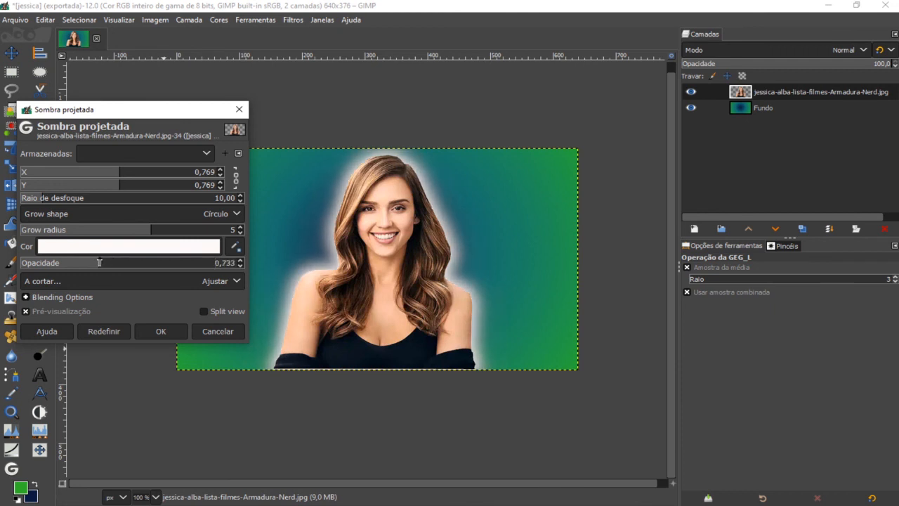
pyautogui.click(161, 330)
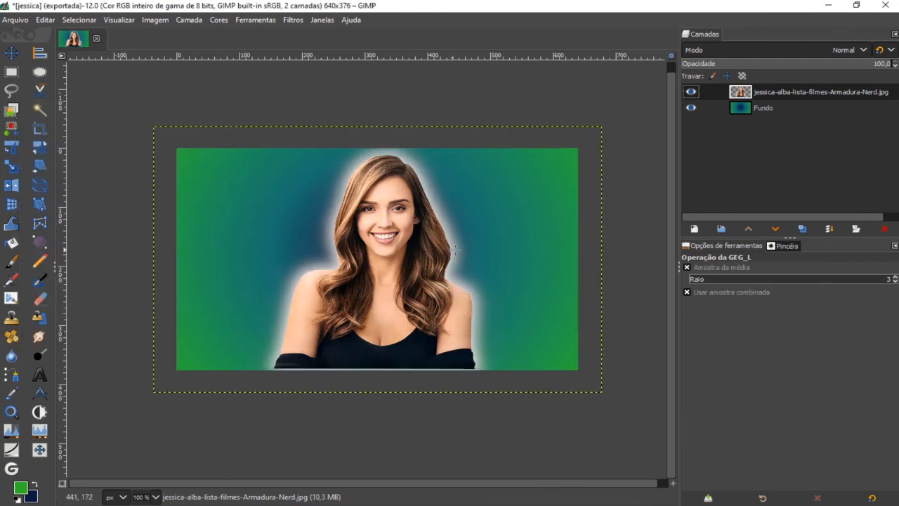
pyautogui.scroll(1, 546, 262)
pyautogui.scroll(-1, 228, 252)
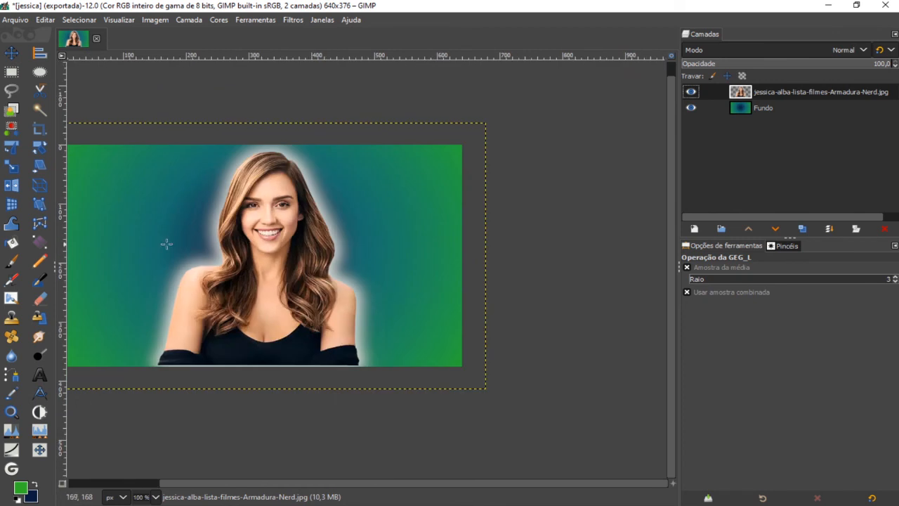
pyautogui.moveTo(216, 485); pyautogui.dragTo(125, 482)
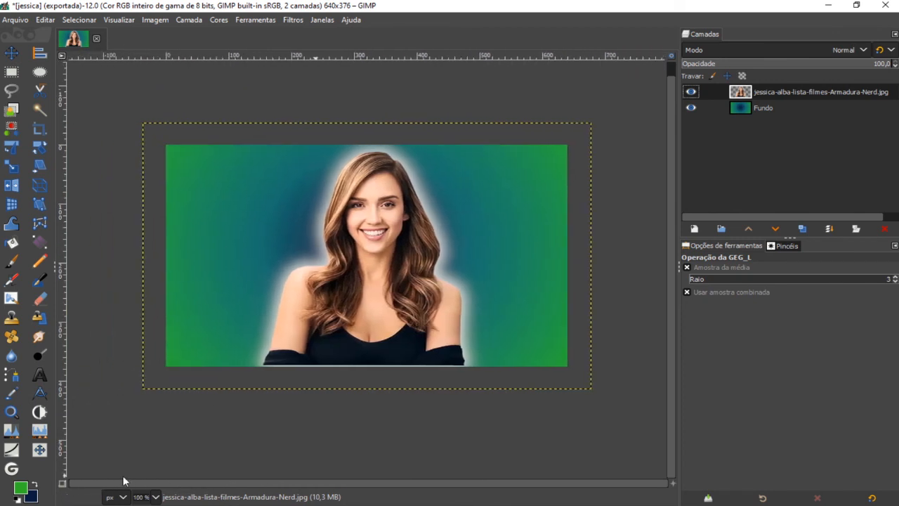
pyautogui.scroll(1, 279, 429)
pyautogui.scroll(1, 403, 428)
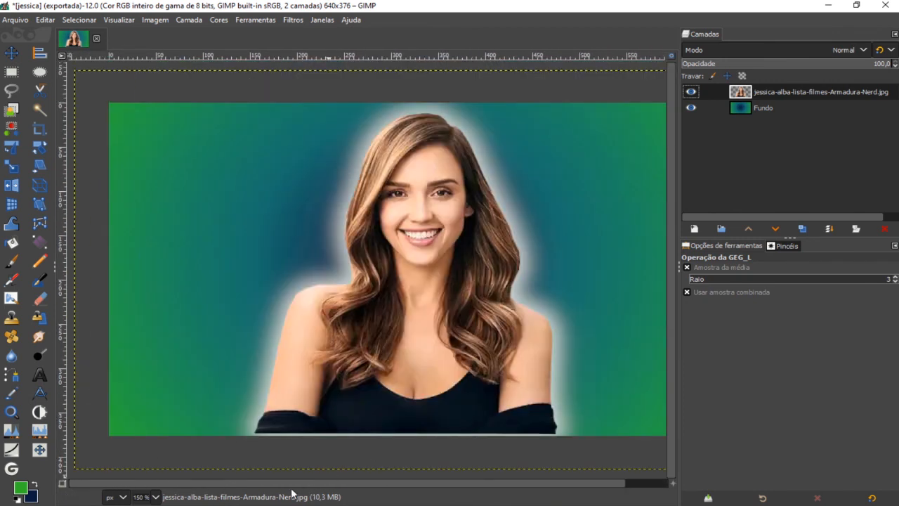
pyautogui.hscroll(1, 295, 485)
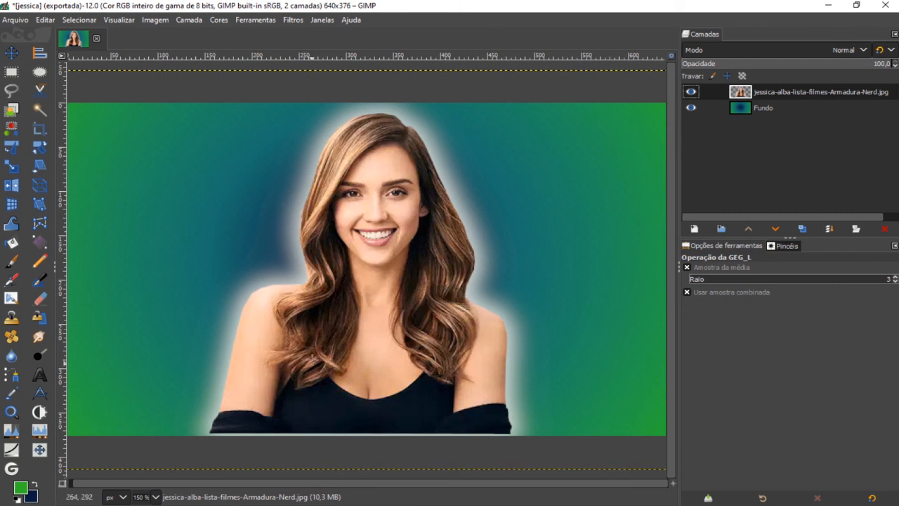
# - Export the finished image to the Downloads folder as jessica.jpg with JPEG quality 93, and close its preview in Photos
pyautogui.click(16, 21)
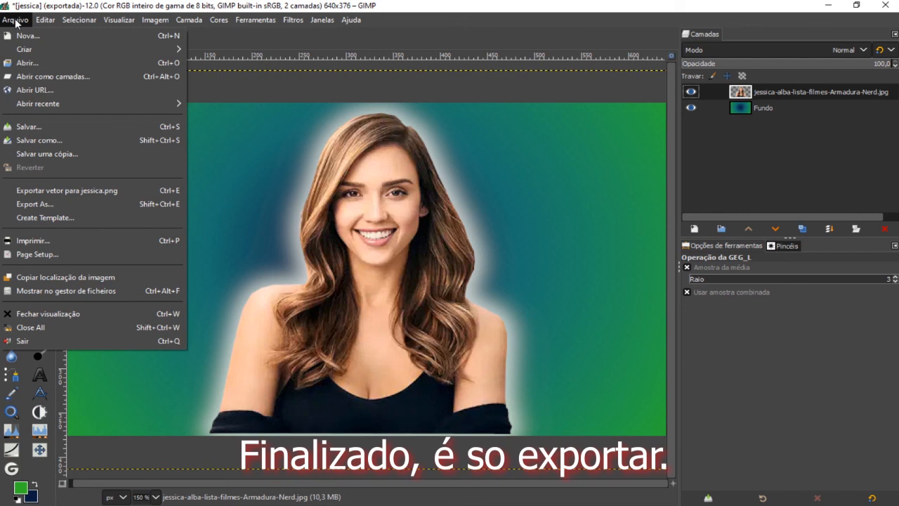
pyautogui.click(46, 203)
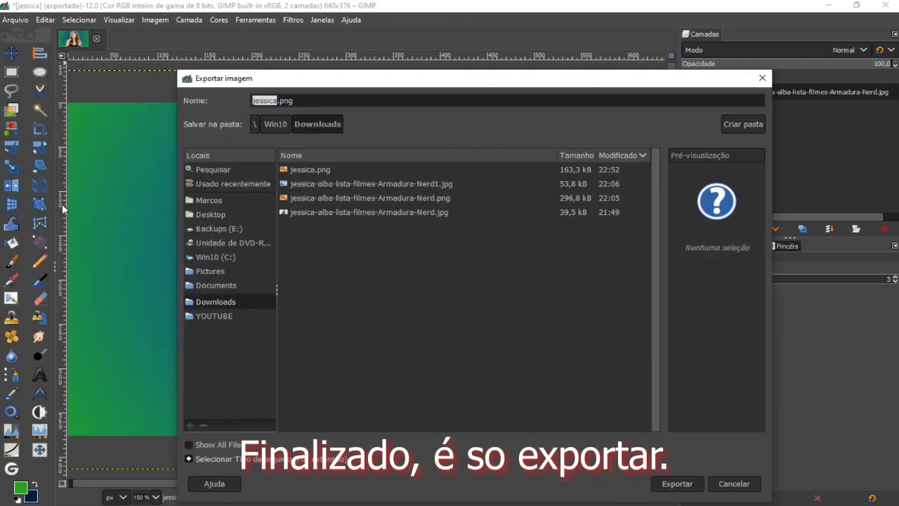
pyautogui.doubleClick(307, 100)
pyautogui.write('jp')
pyautogui.click(676, 484)
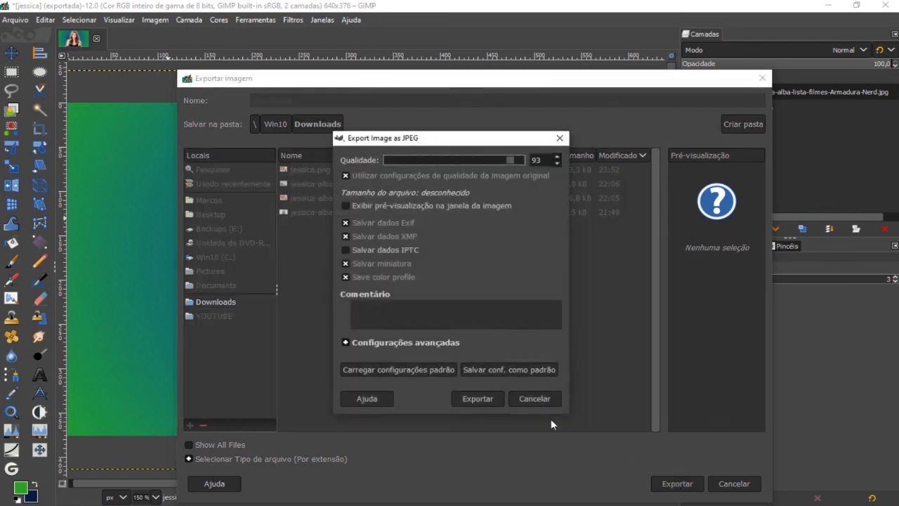
pyautogui.click(477, 399)
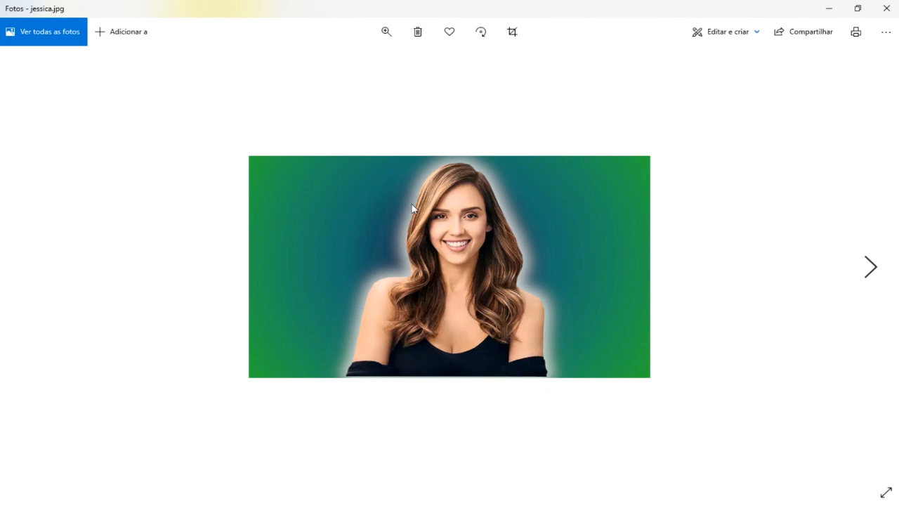
pyautogui.click(886, 11)
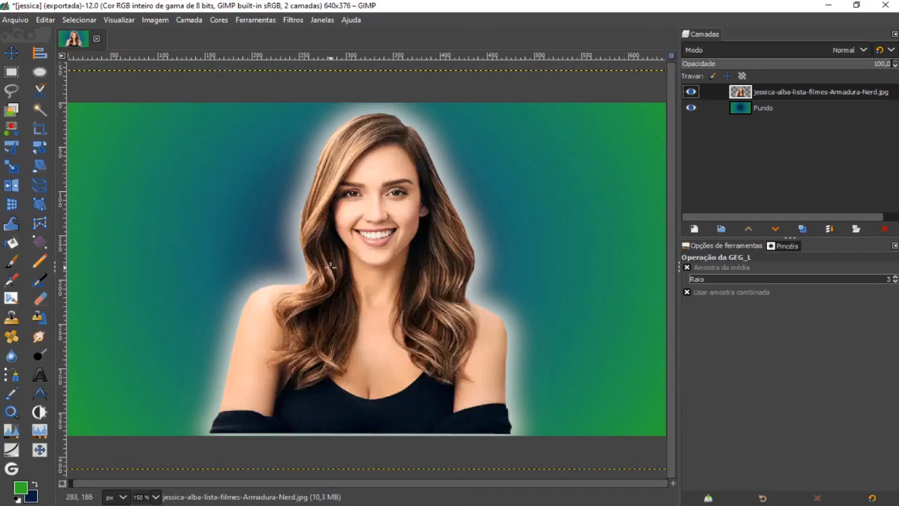
pyautogui.press('1')
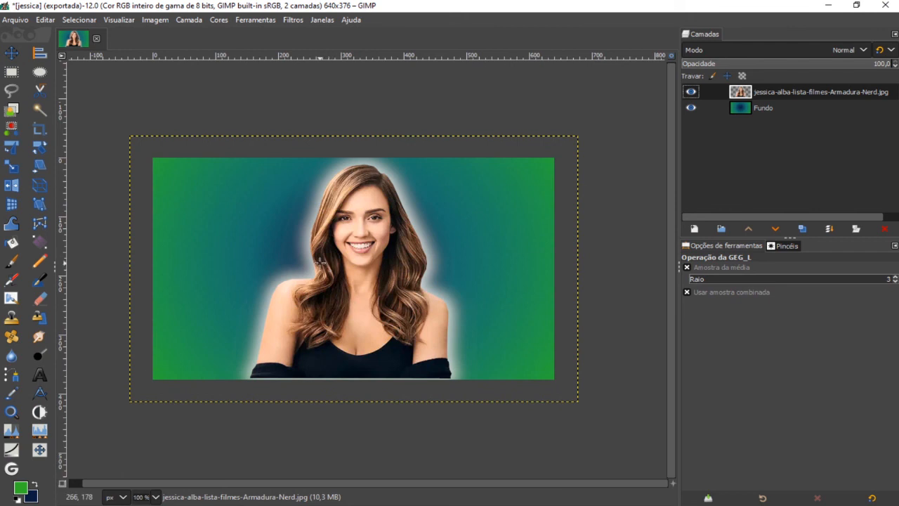